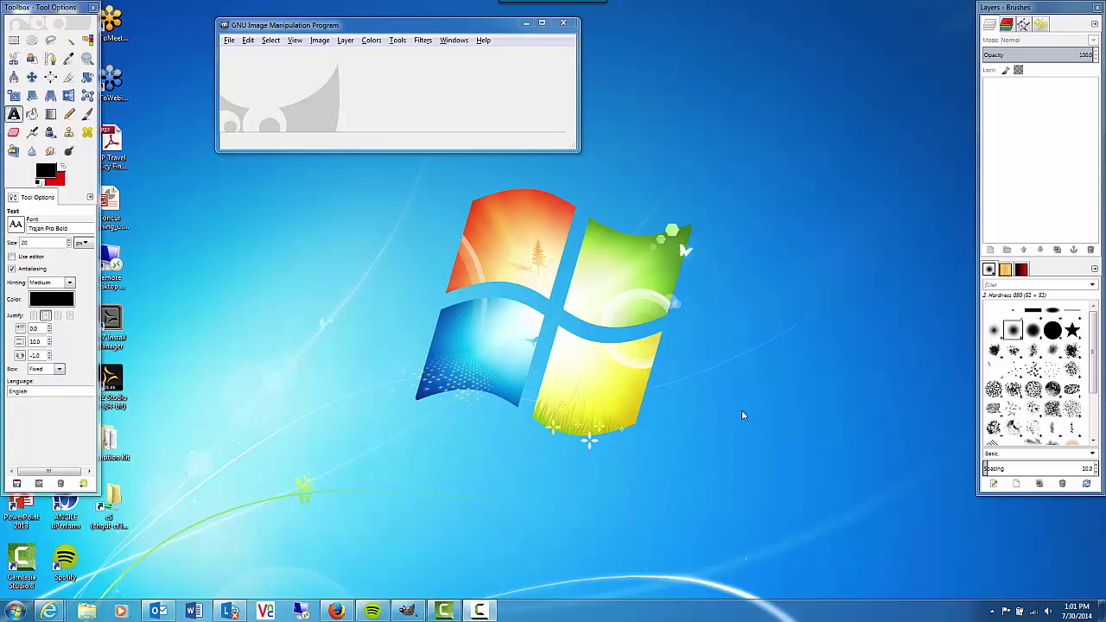
- Start a new 800 x 600 px image with Advanced Options expanded, ready to edit X resolution
{"action": "left_click", "coordinate": [229, 41]}
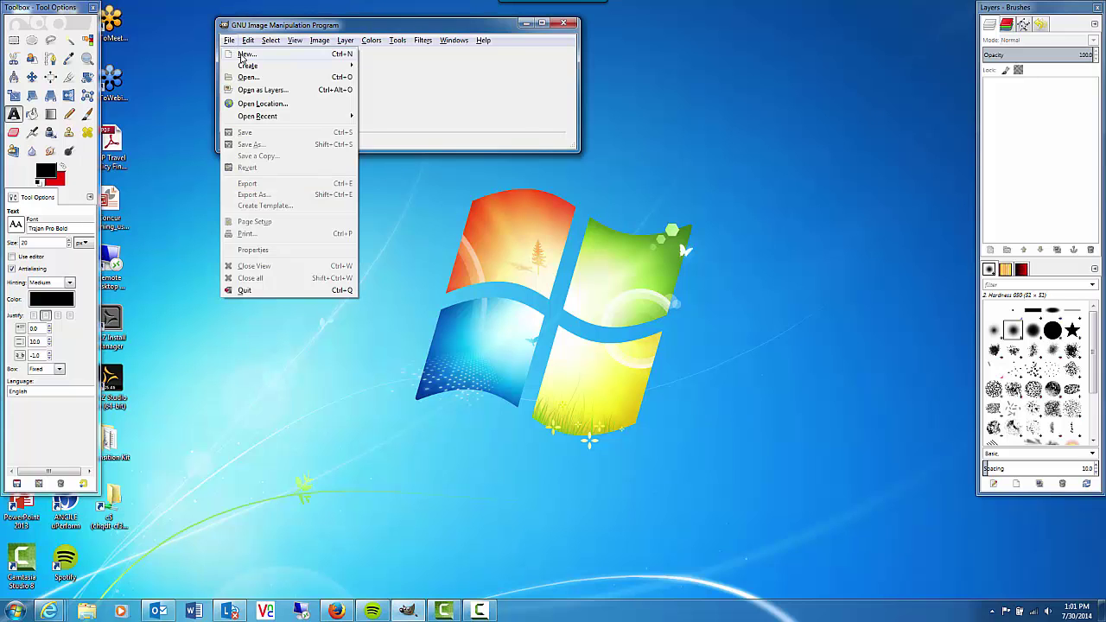
{"action": "left_click", "coordinate": [245, 54]}
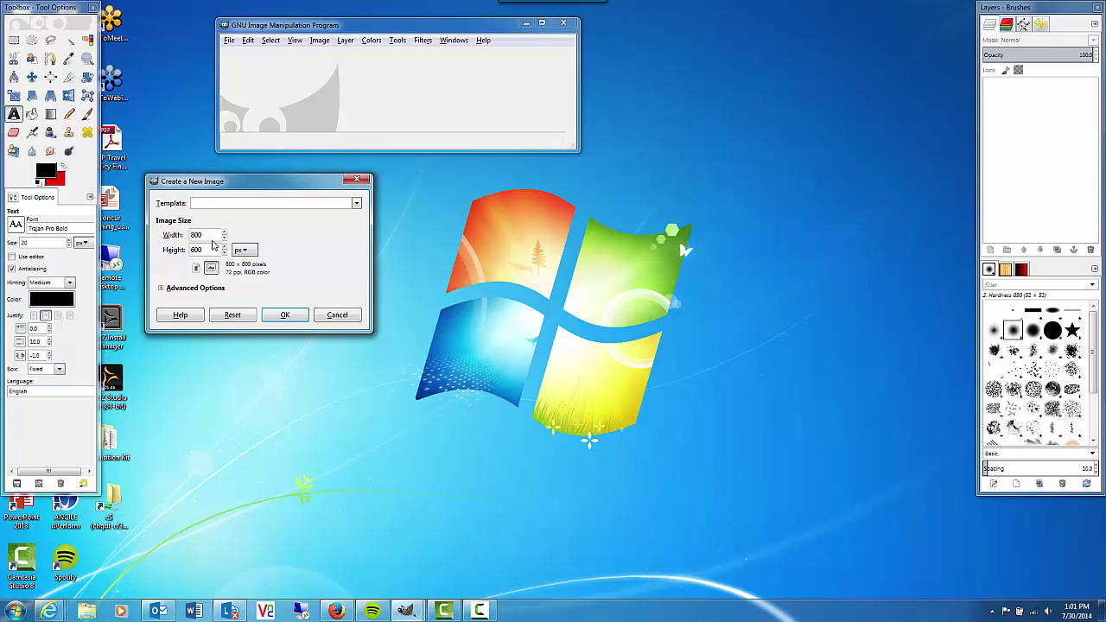
{"action": "left_click_drag", "start_coordinate": [203, 235], "coordinate": [173, 235]}
{"action": "key", "text": "Tab"}
{"action": "left_click", "coordinate": [161, 289]}
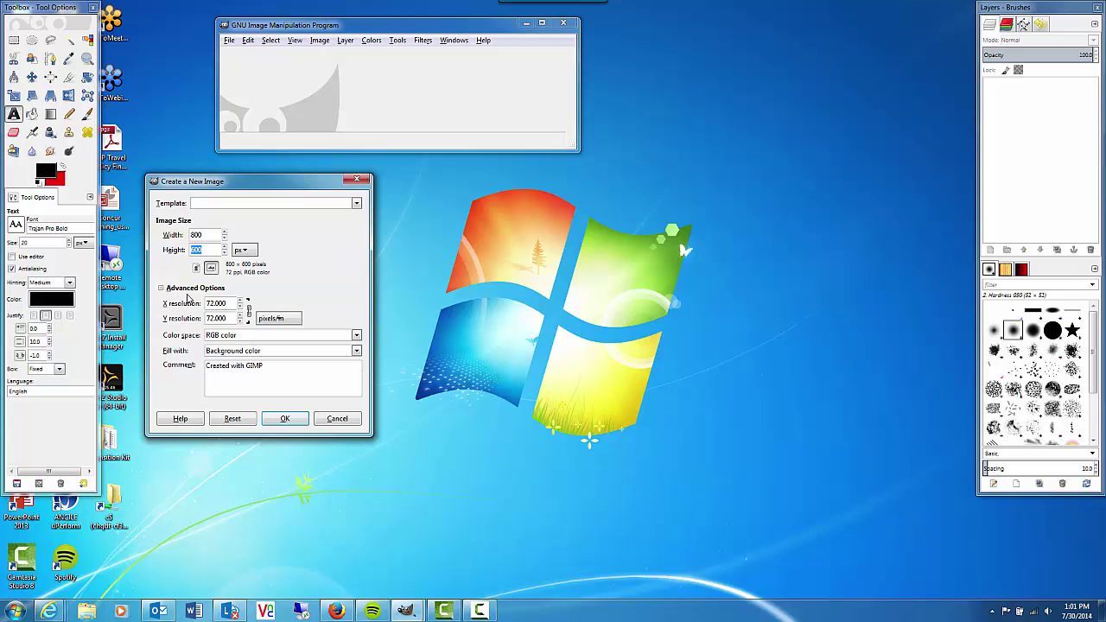
{"action": "left_click", "coordinate": [227, 303]}
- Create the red 800 x 600 image, enlarge and reposition its window, then show the browser windows
{"action": "left_click", "coordinate": [285, 419]}
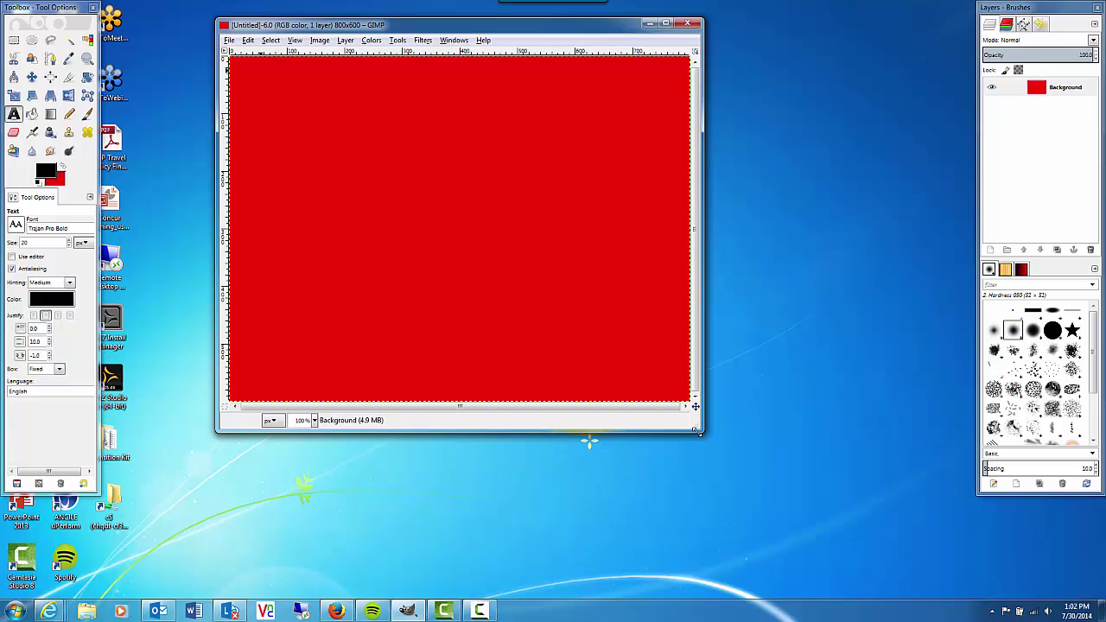
{"action": "left_click_drag", "start_coordinate": [701, 431], "coordinate": [946, 584]}
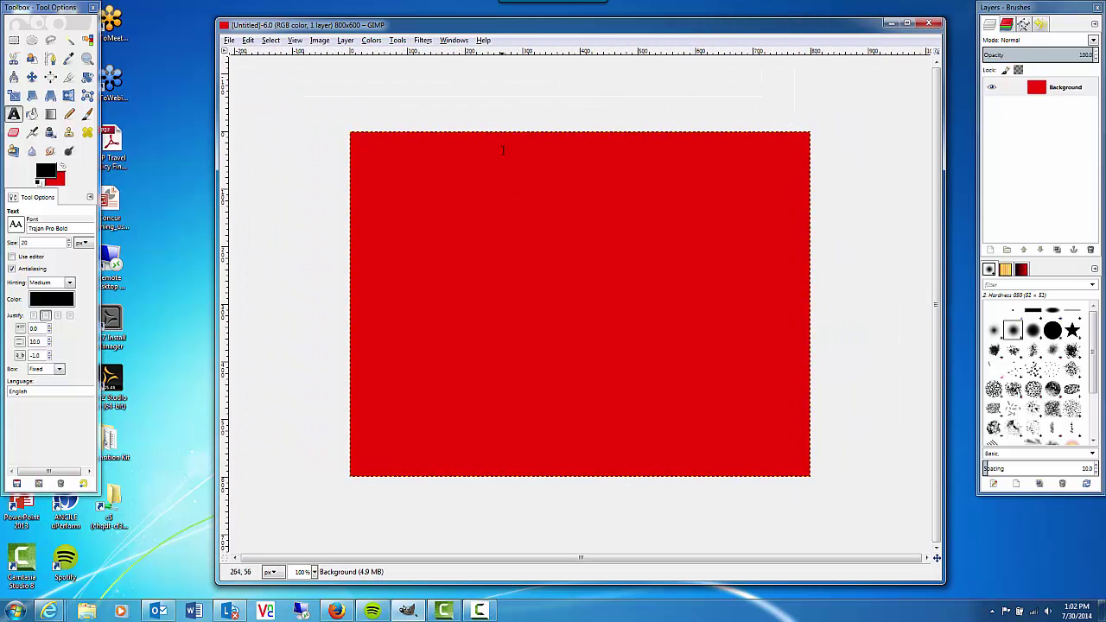
{"action": "left_click_drag", "start_coordinate": [475, 24], "coordinate": [425, 16]}
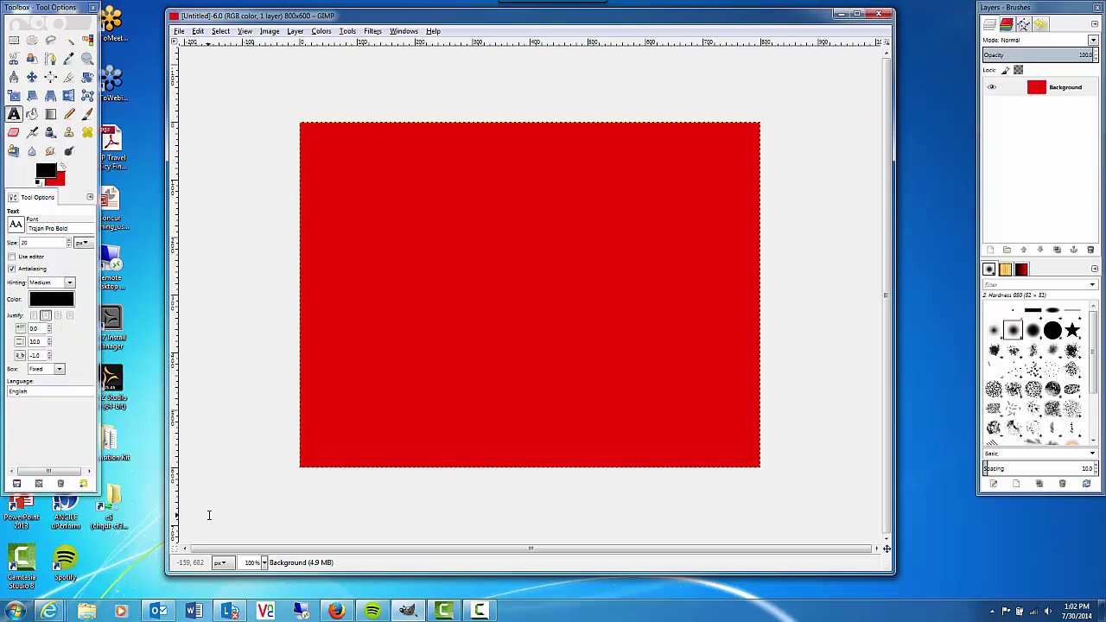
{"action": "left_click", "coordinate": [52, 611]}
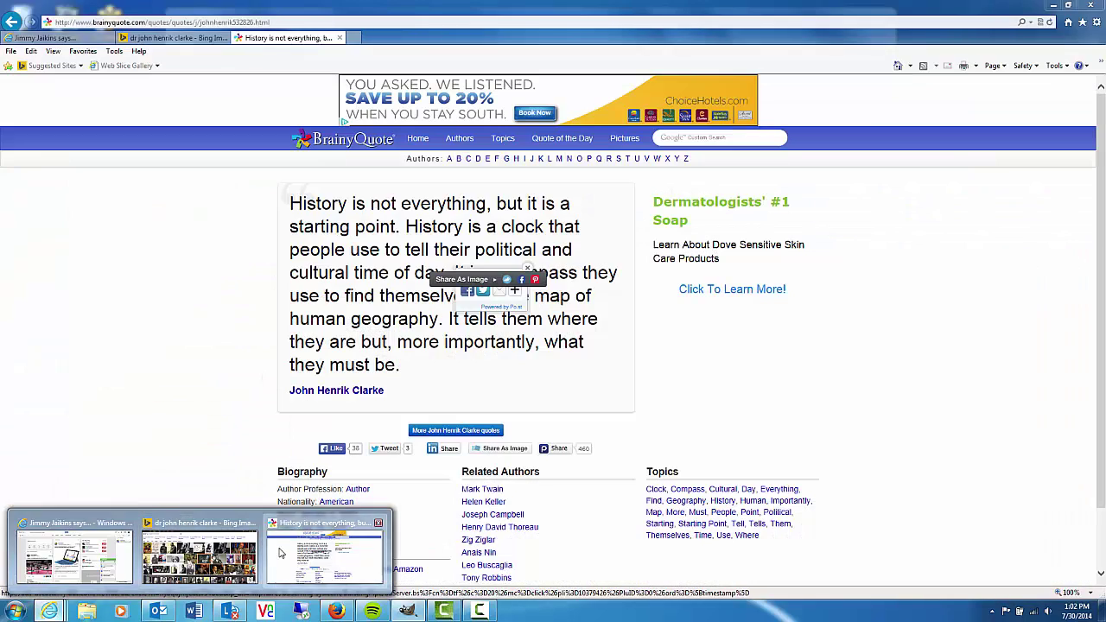
- Bring the BrainyQuote page forward to copy its quote text
{"action": "left_click", "coordinate": [279, 553]}
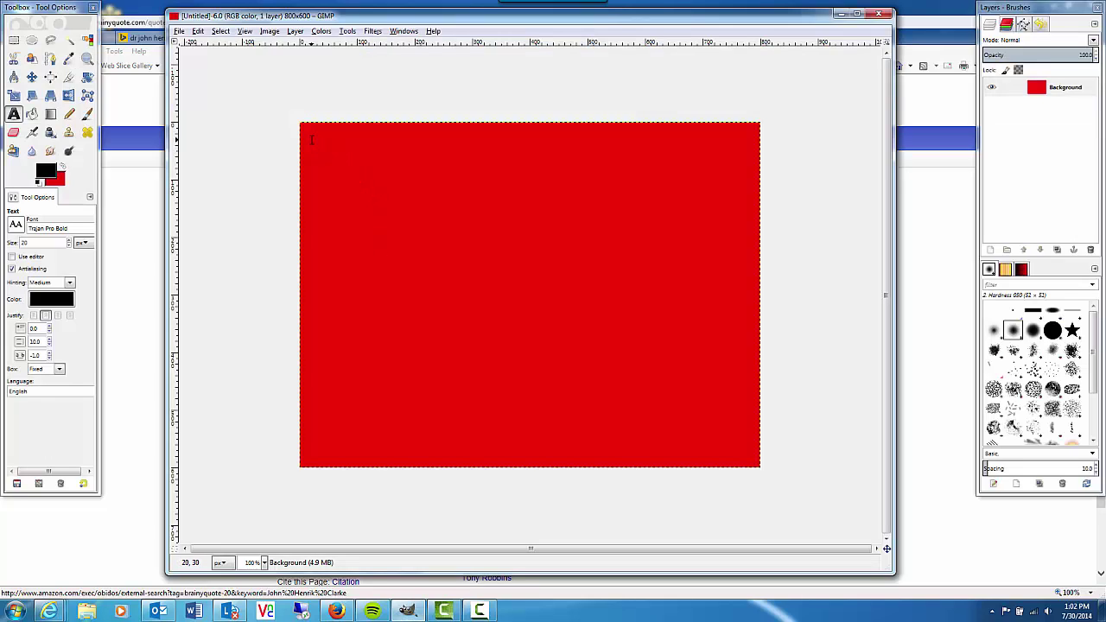
- Draw a text box on the left of the canvas and paste the copied quote into it
{"action": "left_click", "coordinate": [15, 121]}
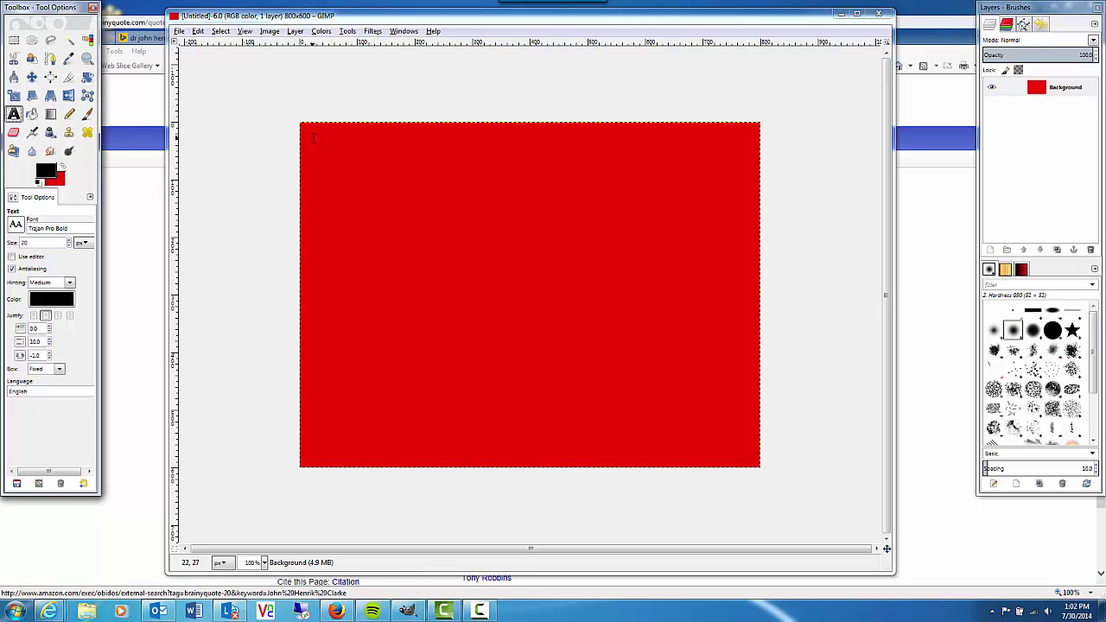
{"action": "left_click_drag", "start_coordinate": [312, 136], "coordinate": [609, 456]}
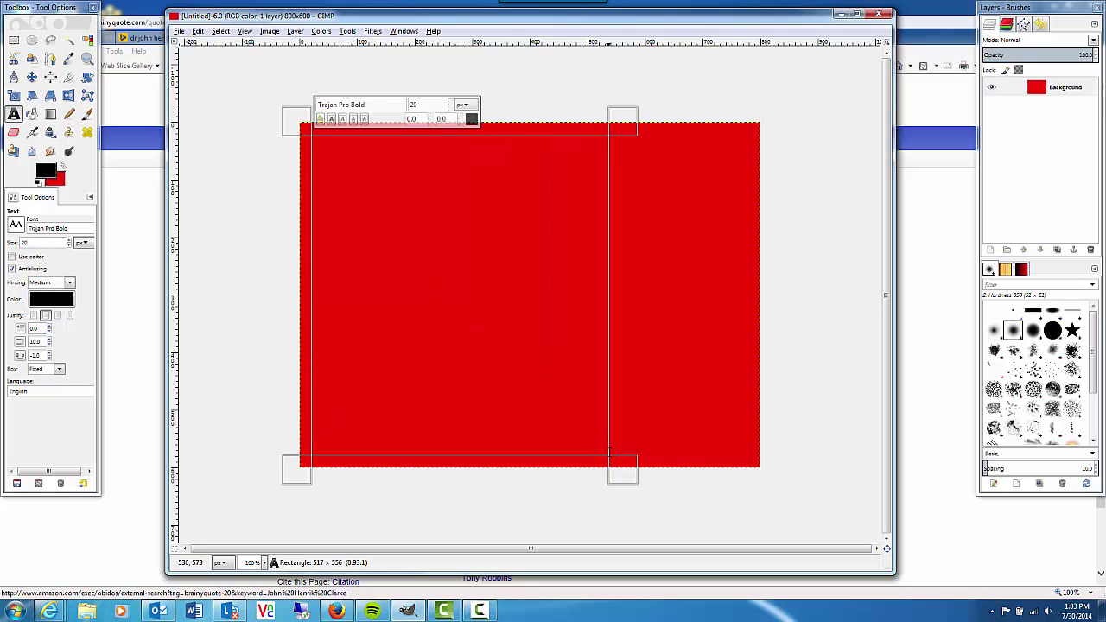
{"action": "right_click", "coordinate": [379, 182]}
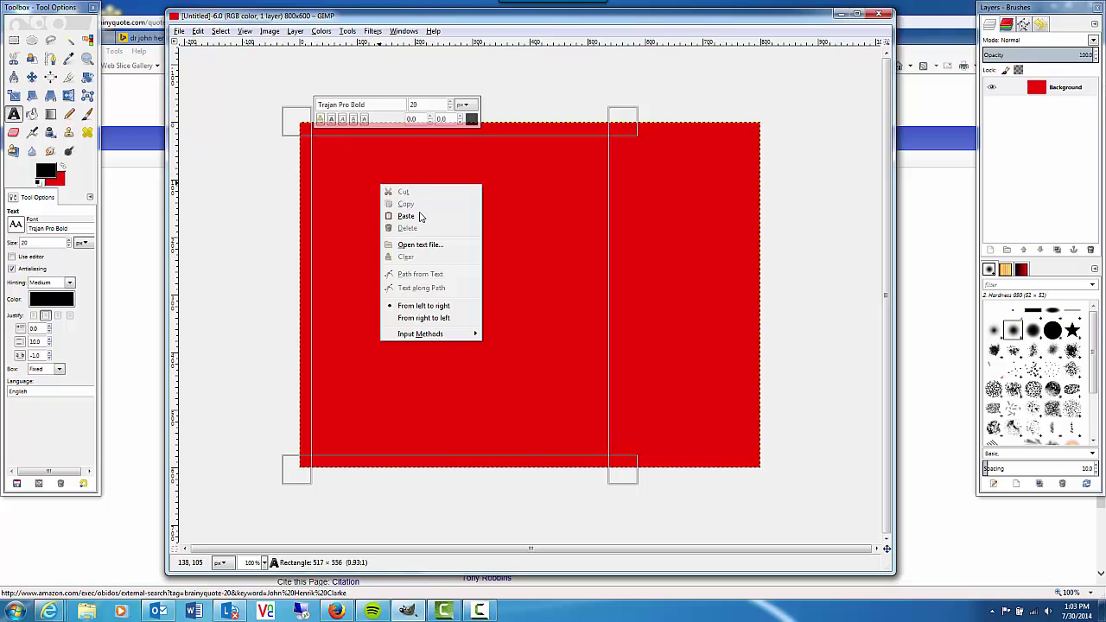
{"action": "left_click", "coordinate": [406, 216]}
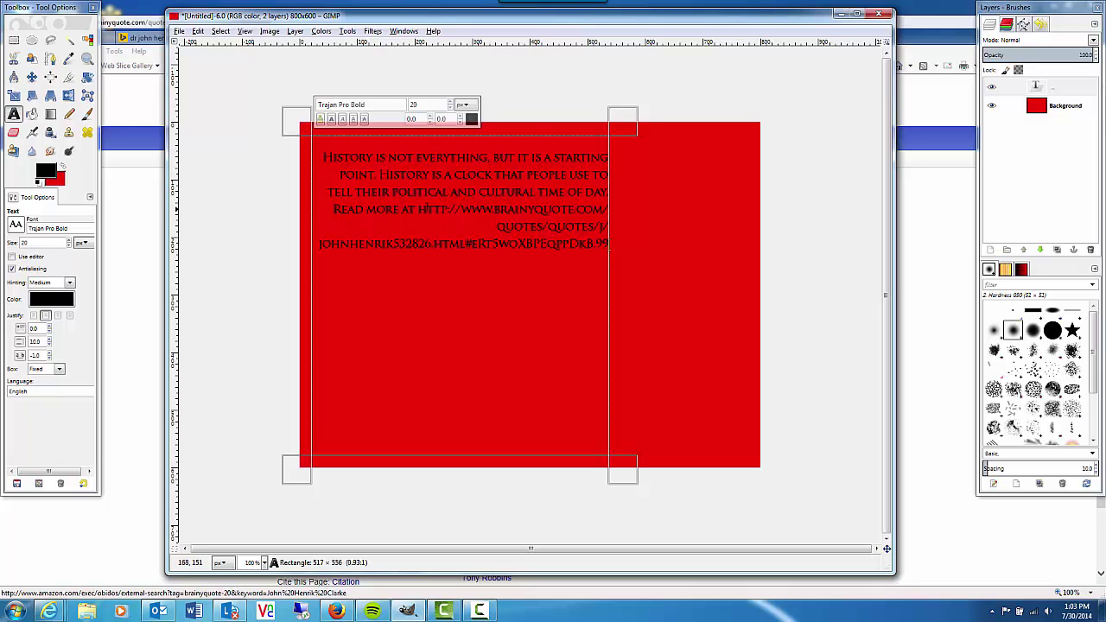
- Delete the 'Read more' web address and leftover link characters from the pasted quote
{"action": "left_click_drag", "start_coordinate": [334, 209], "coordinate": [606, 219]}
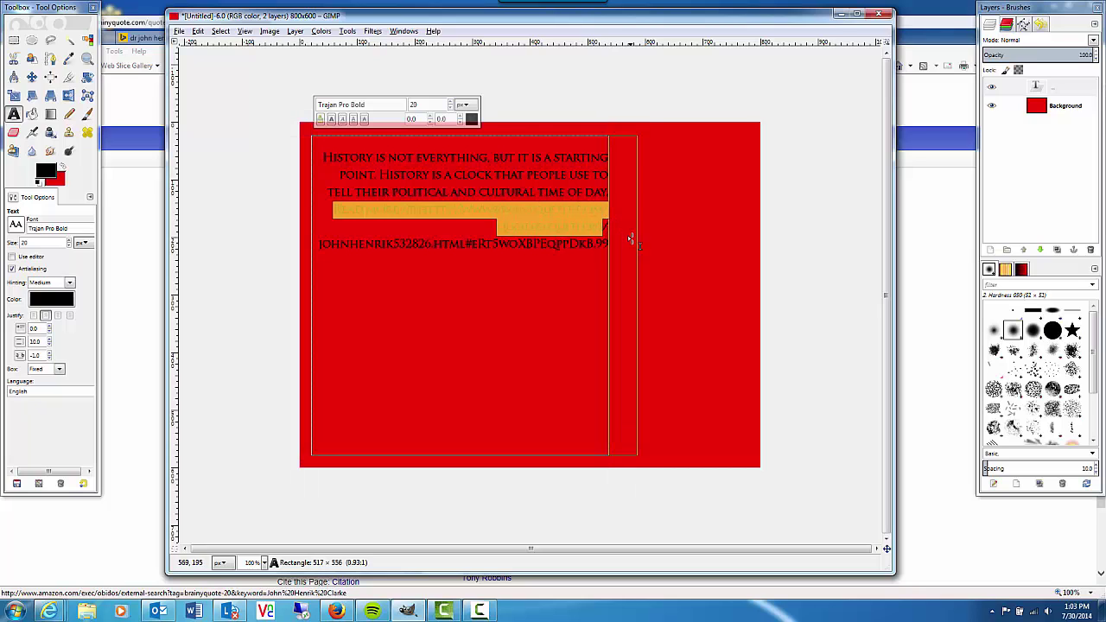
{"action": "key", "text": "BackSpace"}
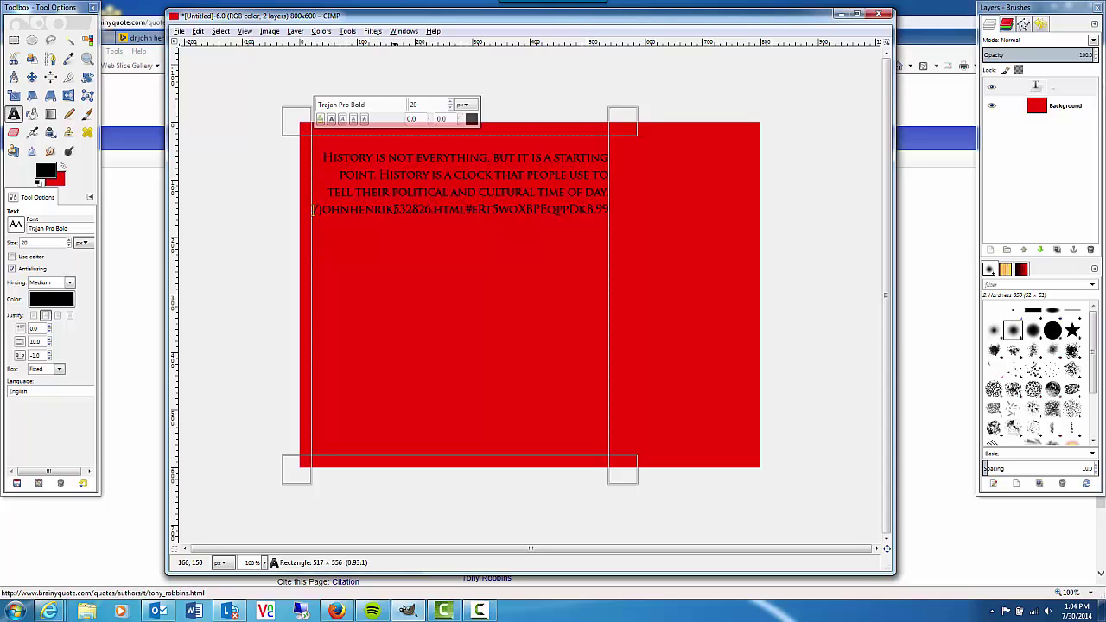
{"action": "left_click_drag", "start_coordinate": [393, 210], "coordinate": [648, 213]}
{"action": "key", "text": "BackSpace"}
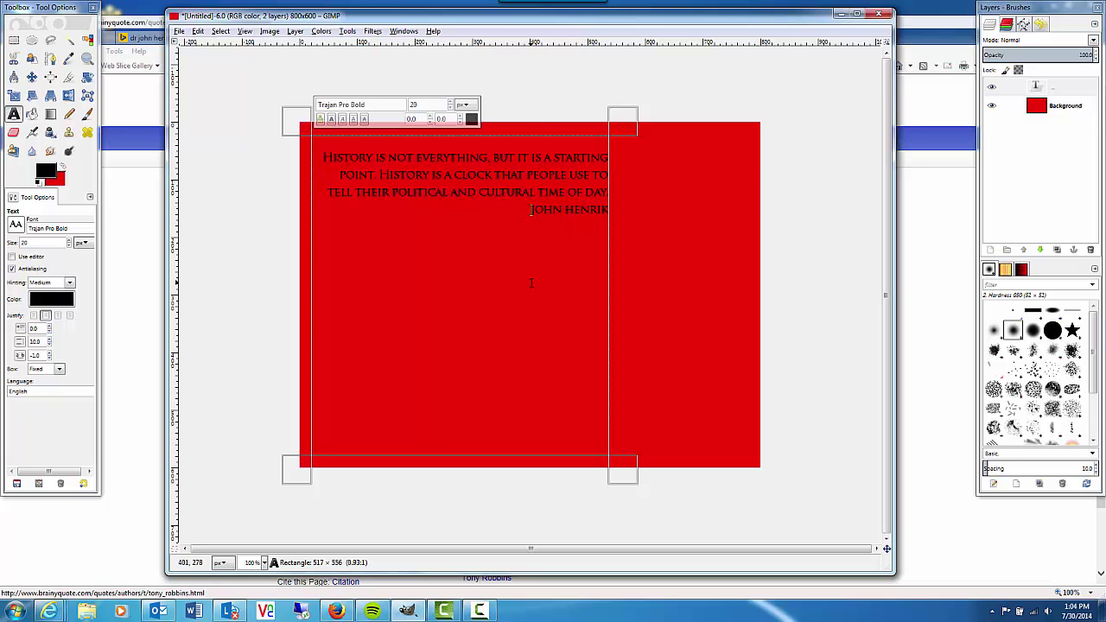
- Type the author's name as a credit line, then select the three quote lines
{"action": "type", "text": "Dr"}
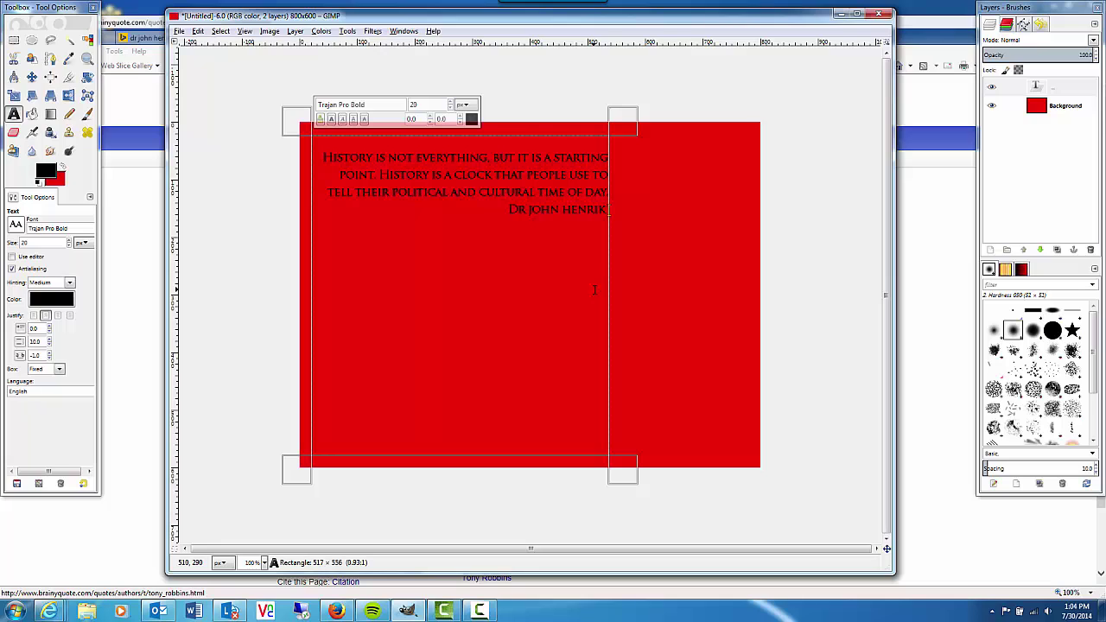
{"action": "type", "text": "Clarke"}
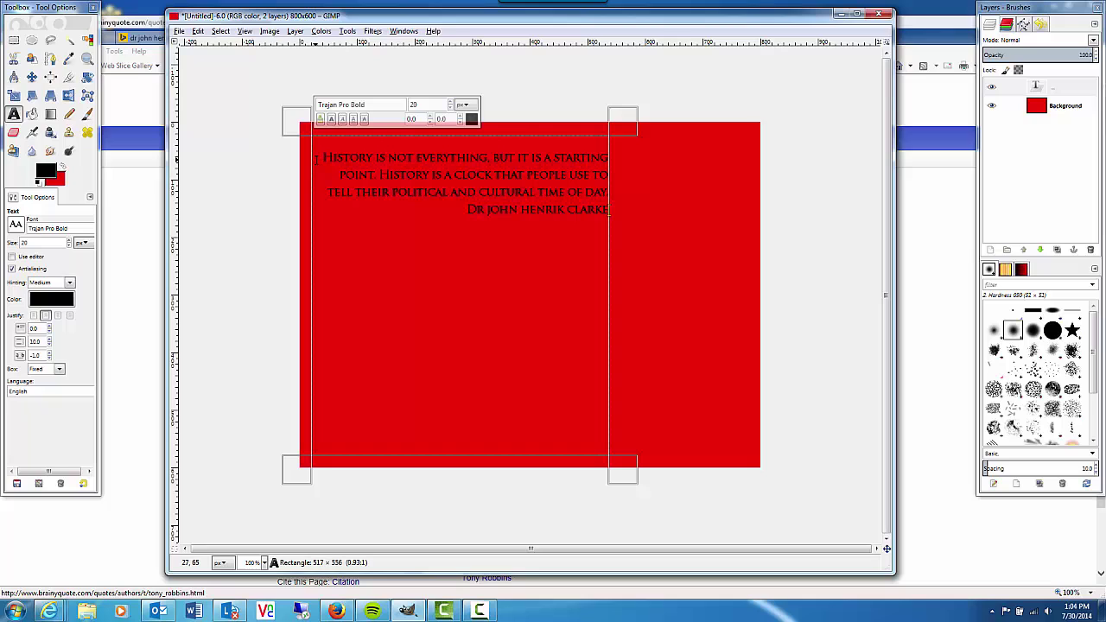
{"action": "left_click_drag", "start_coordinate": [322, 157], "coordinate": [608, 190]}
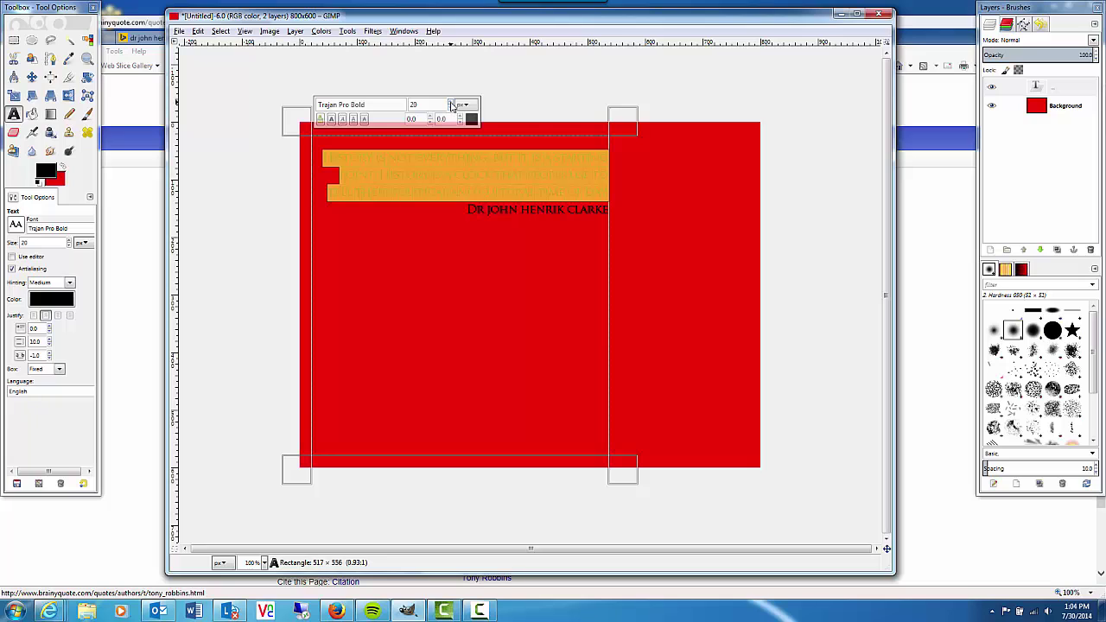
- Raise the selected quote lines to 45 px, leaving the author credit small
{"action": "scroll", "coordinate": [451, 103], "scroll_direction": "up", "scroll_amount": 7}
{"action": "scroll", "coordinate": [451, 104], "scroll_direction": "up", "scroll_amount": 10}
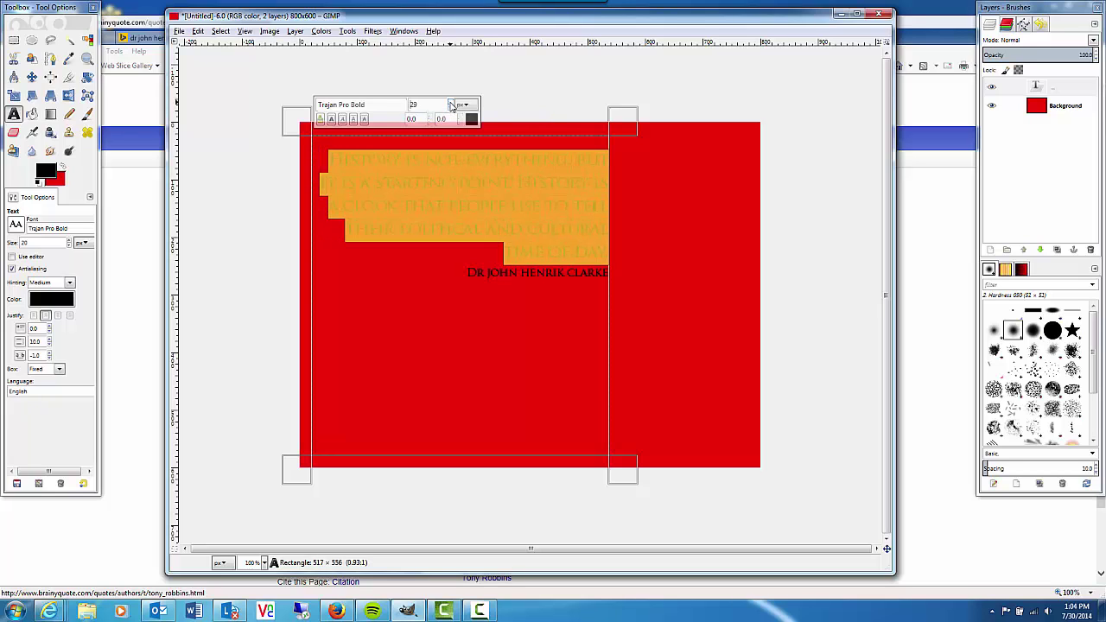
{"action": "scroll", "coordinate": [451, 104], "scroll_direction": "up", "scroll_amount": 10}
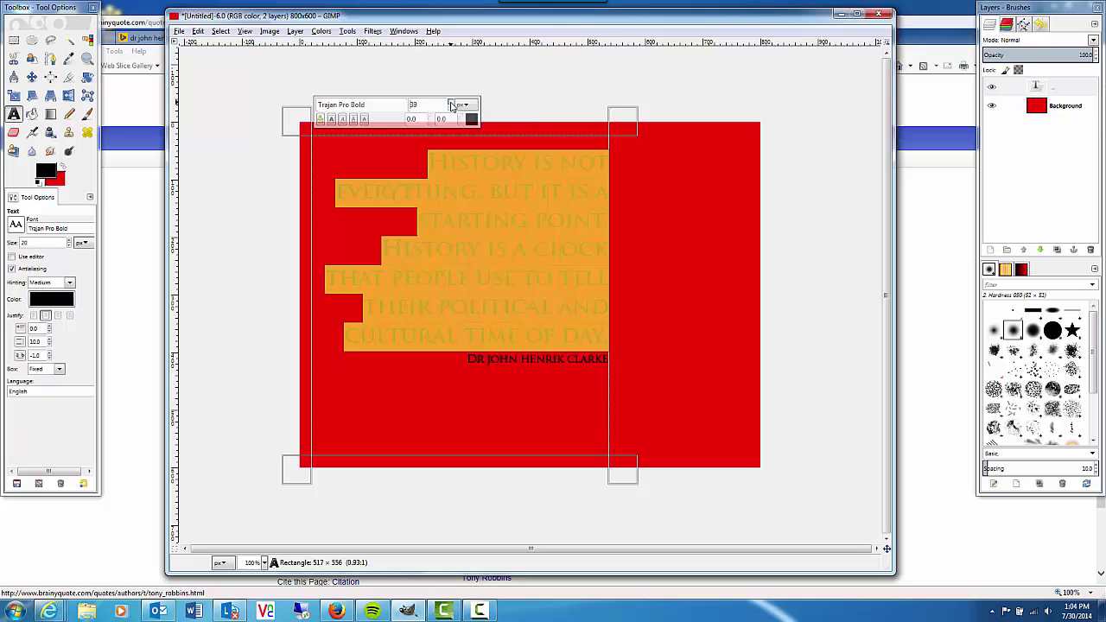
{"action": "scroll", "coordinate": [451, 105], "scroll_direction": "up", "scroll_amount": 1}
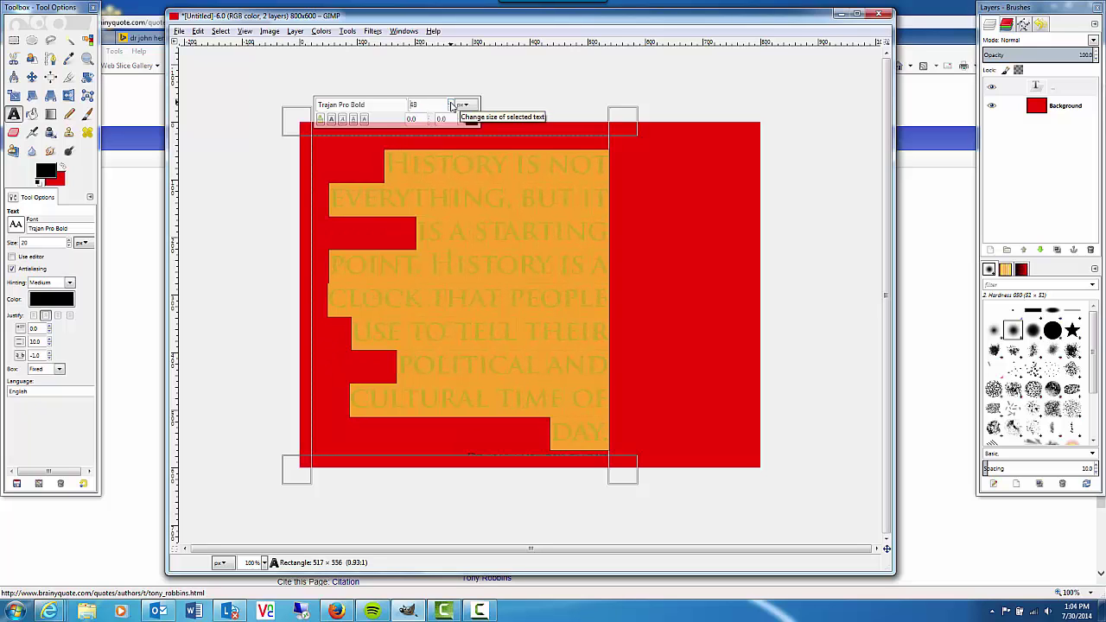
{"action": "scroll", "coordinate": [449, 108], "scroll_direction": "down", "scroll_amount": 3}
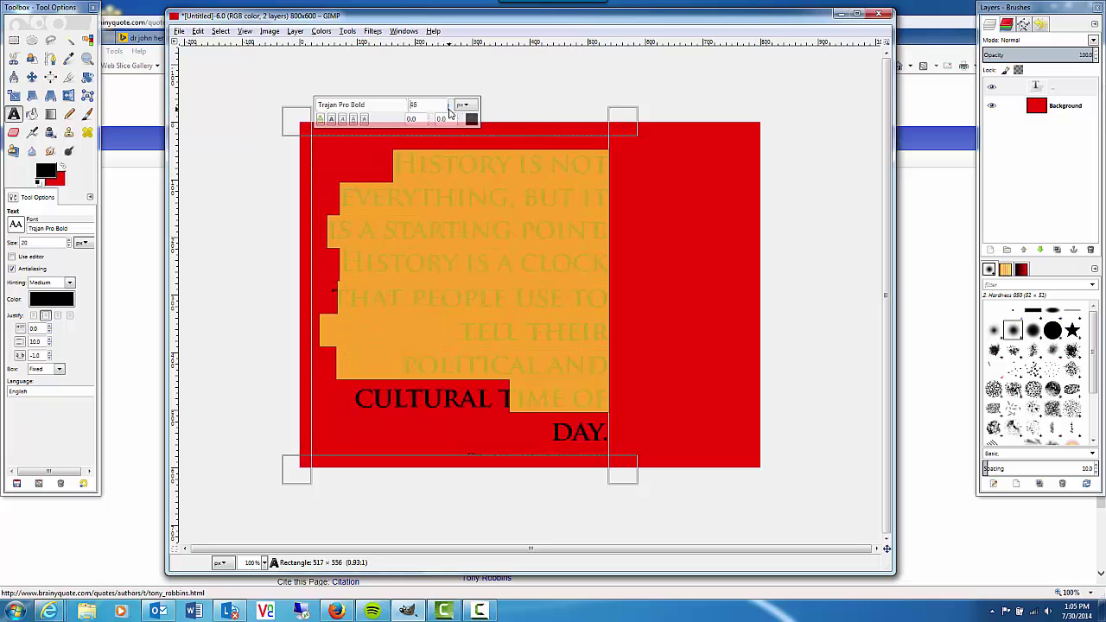
{"action": "left_click", "coordinate": [468, 261]}
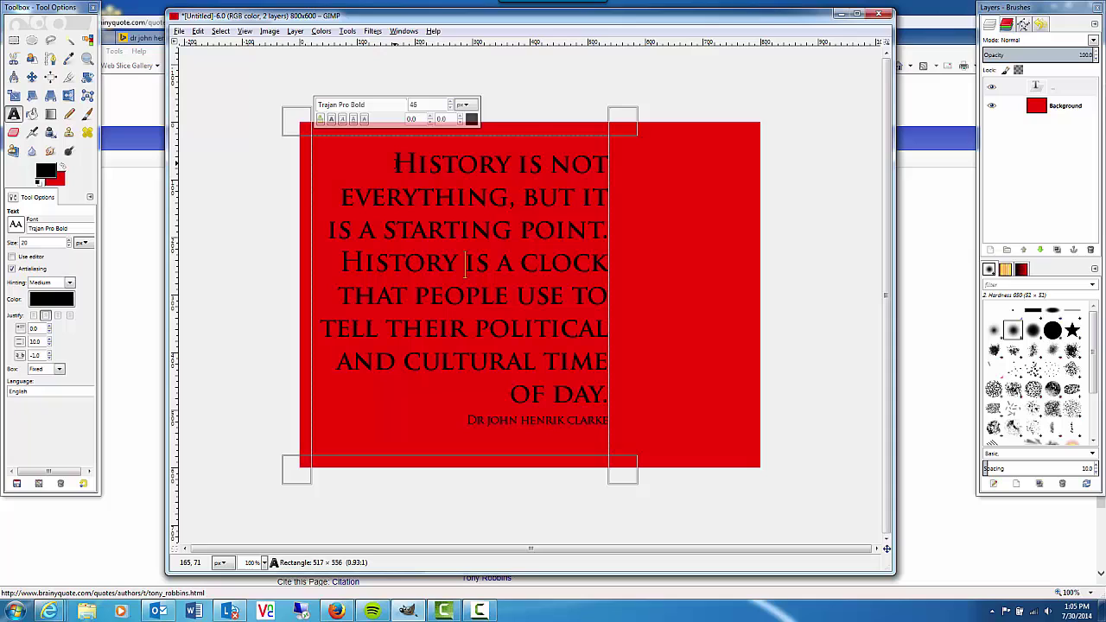
- Change the colour of all quote and credit text to white (ffffff)
{"action": "left_click_drag", "start_coordinate": [393, 164], "coordinate": [659, 476]}
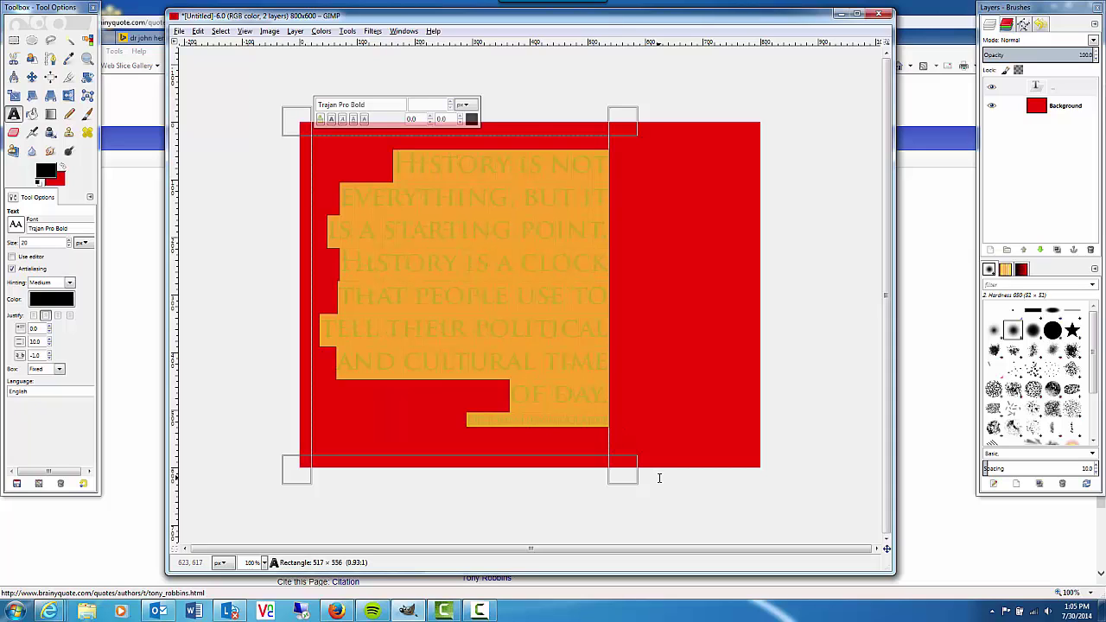
{"action": "left_click", "coordinate": [472, 120]}
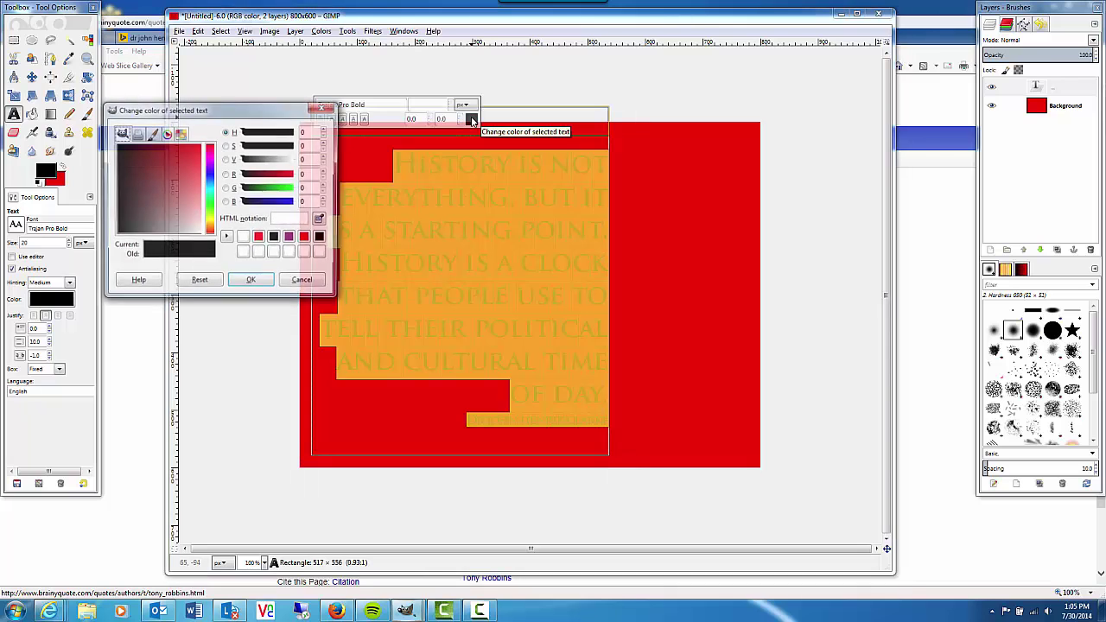
{"action": "left_click", "coordinate": [177, 197]}
{"action": "left_click_drag", "start_coordinate": [177, 197], "coordinate": [208, 243]}
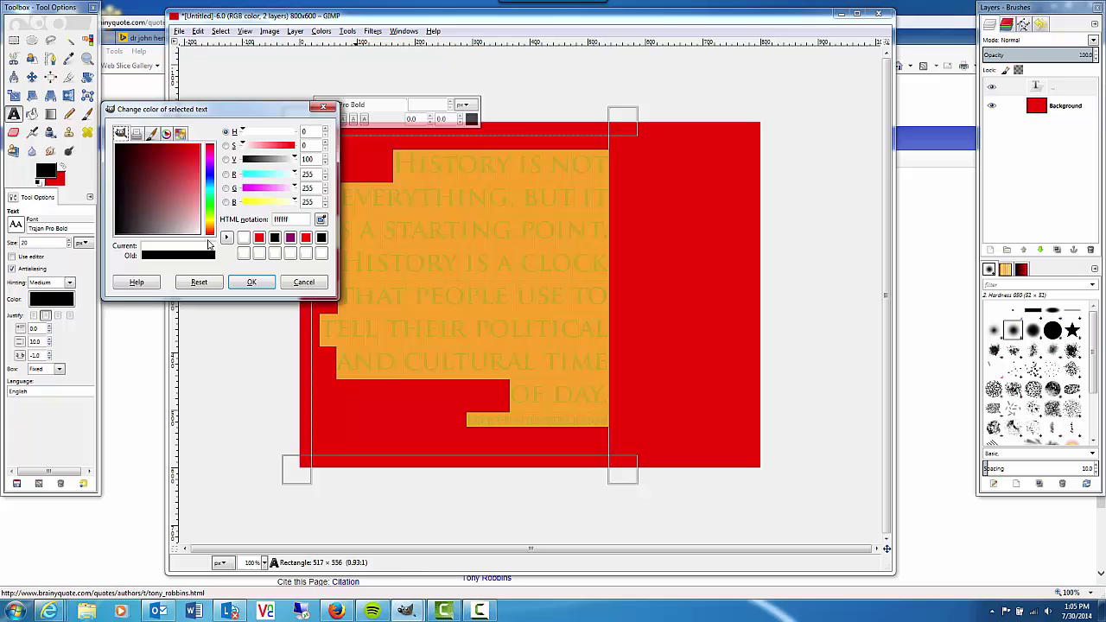
{"action": "left_click", "coordinate": [252, 283]}
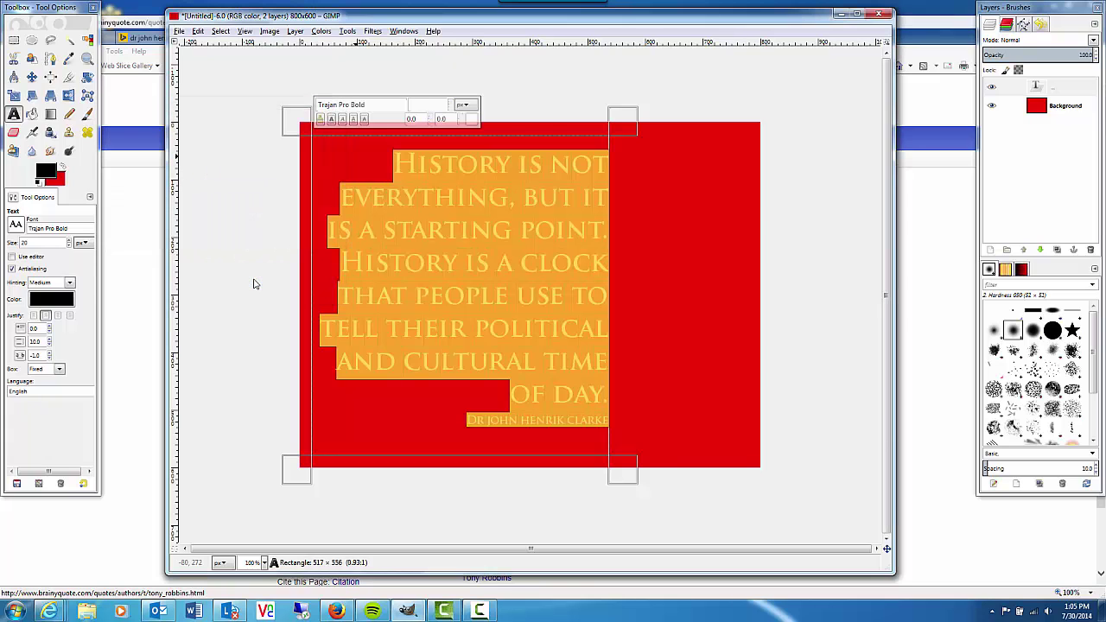
{"action": "left_click", "coordinate": [460, 231]}
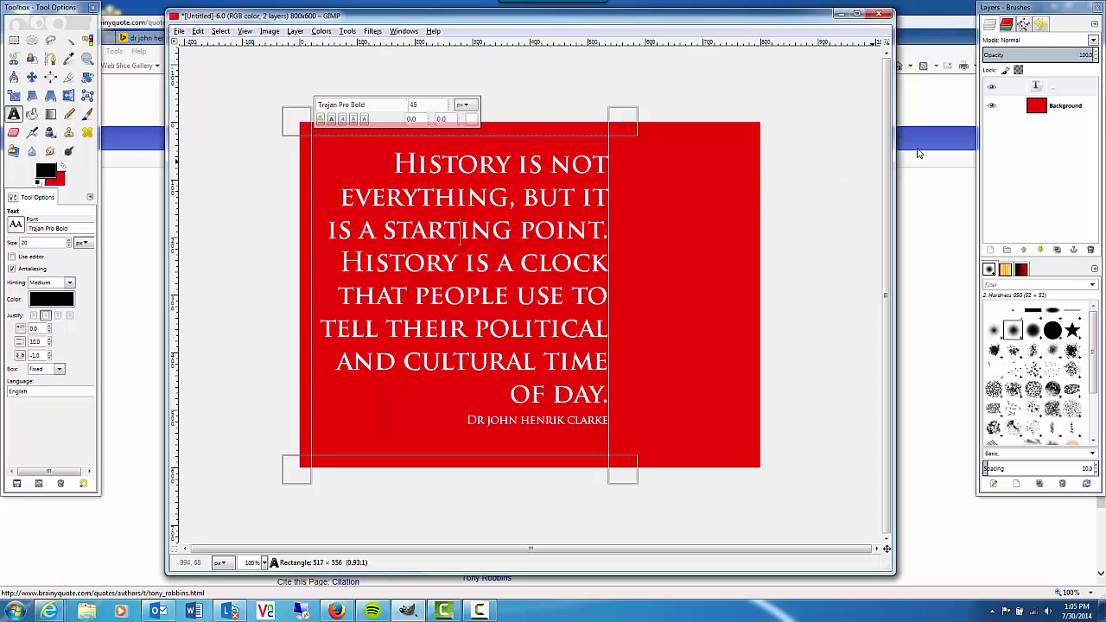
- Fill the Background layer with black, replacing the red
{"action": "left_click", "coordinate": [1036, 108]}
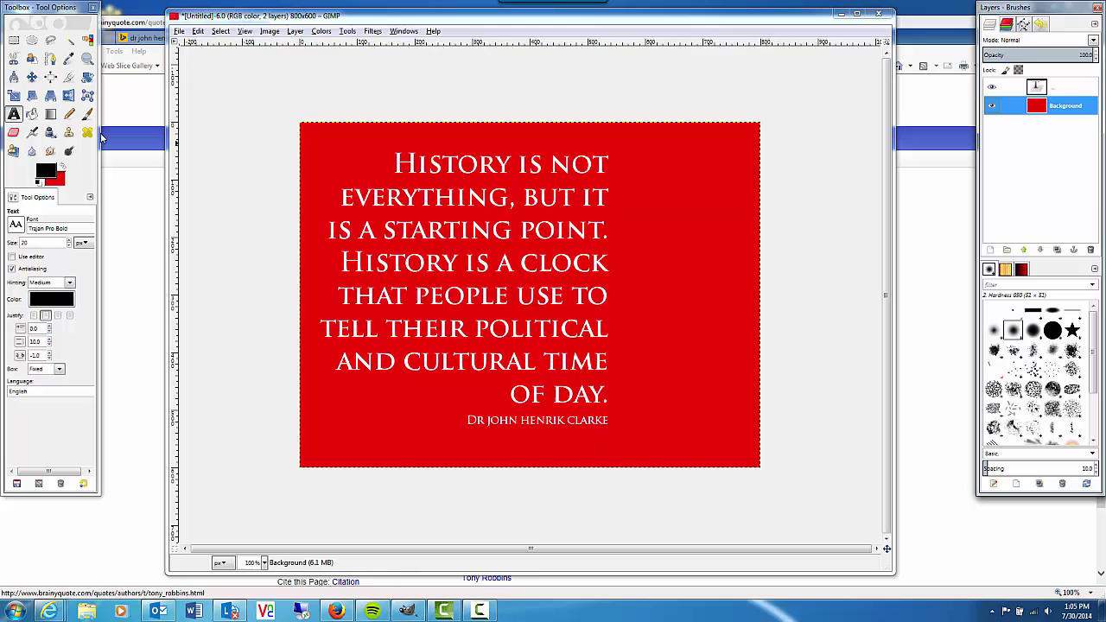
{"action": "left_click", "coordinate": [32, 115]}
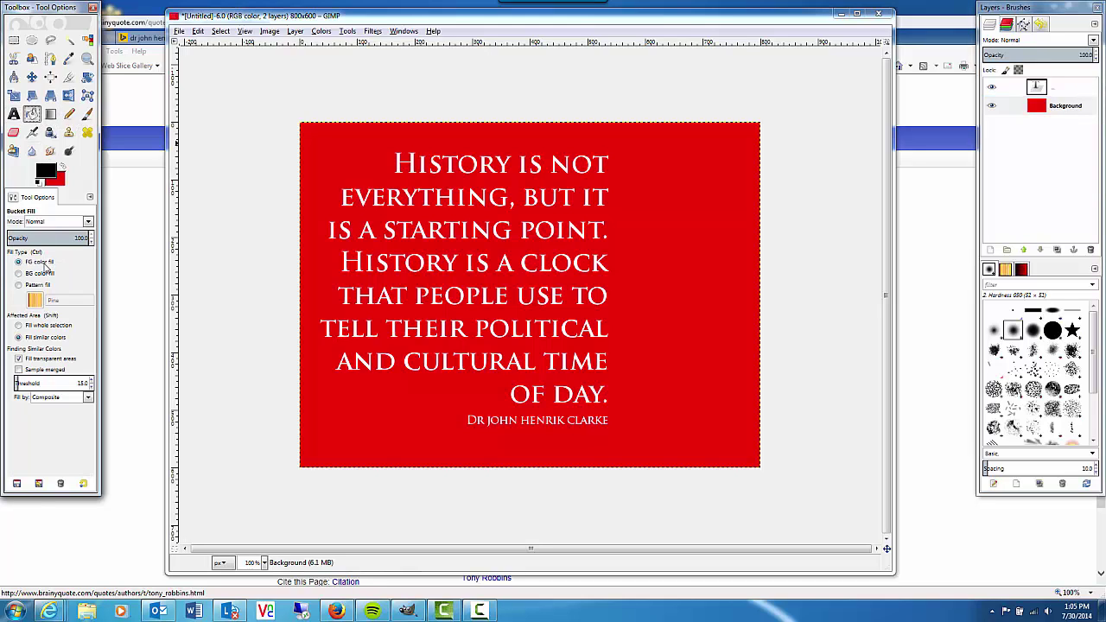
{"action": "left_click", "coordinate": [667, 236]}
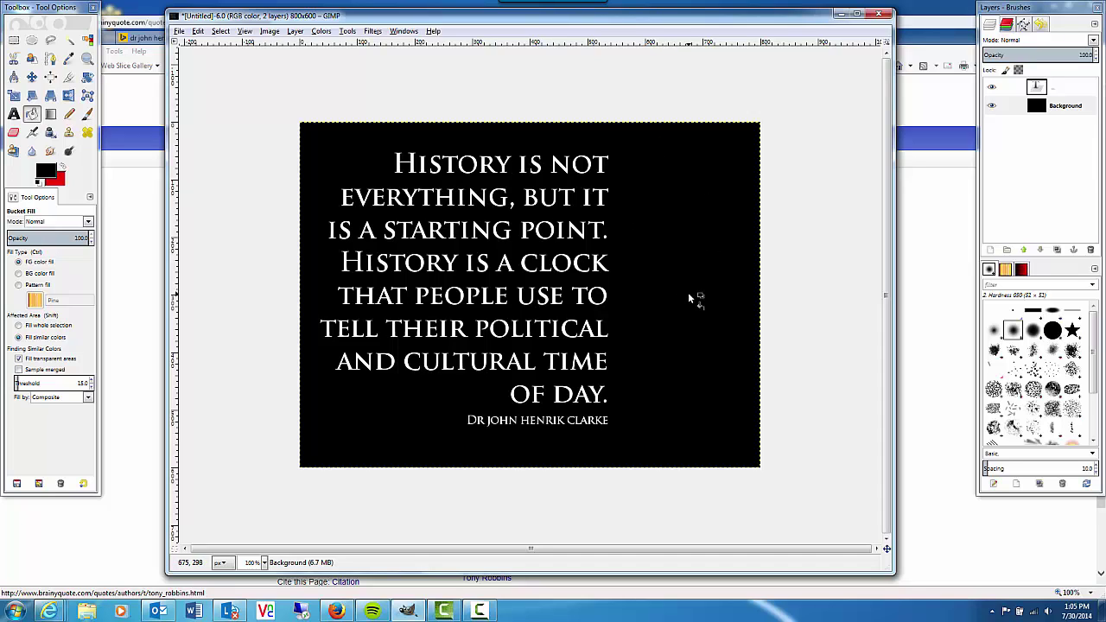
- Copy the author's 700×483 black-and-white portrait from Bing Images and return to GIMP
{"action": "left_click", "coordinate": [914, 198]}
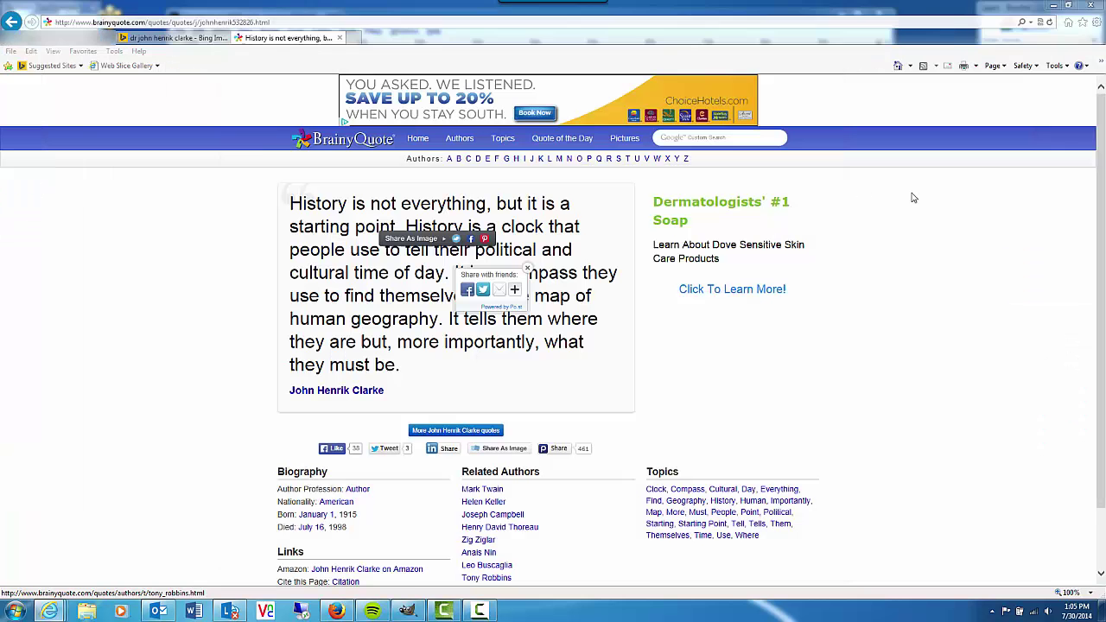
{"action": "left_click", "coordinate": [187, 40]}
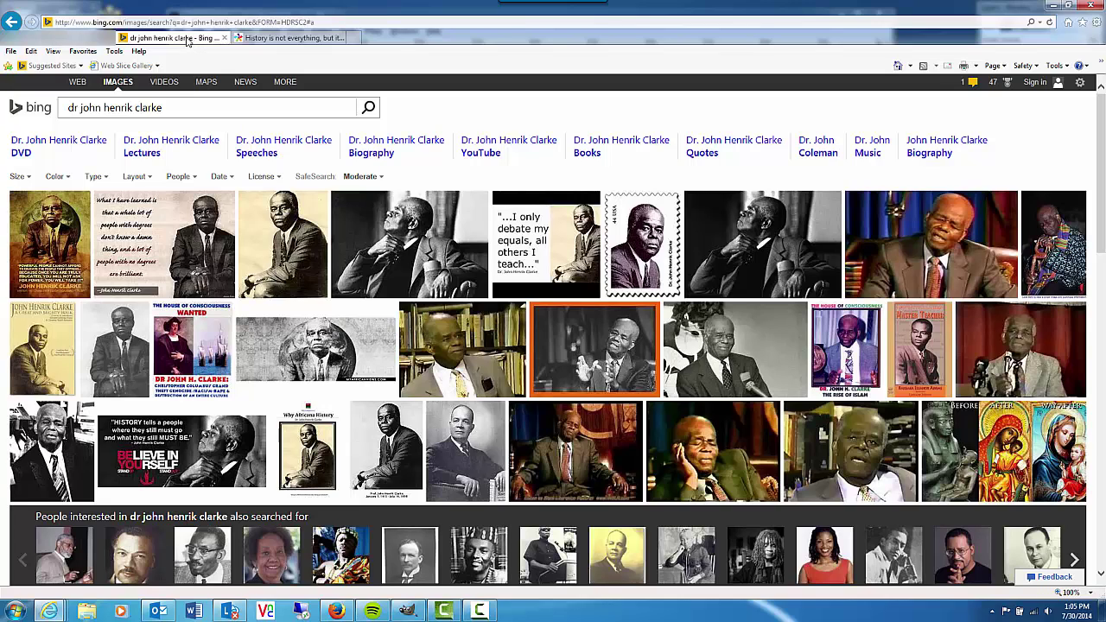
{"action": "left_click", "coordinate": [749, 239]}
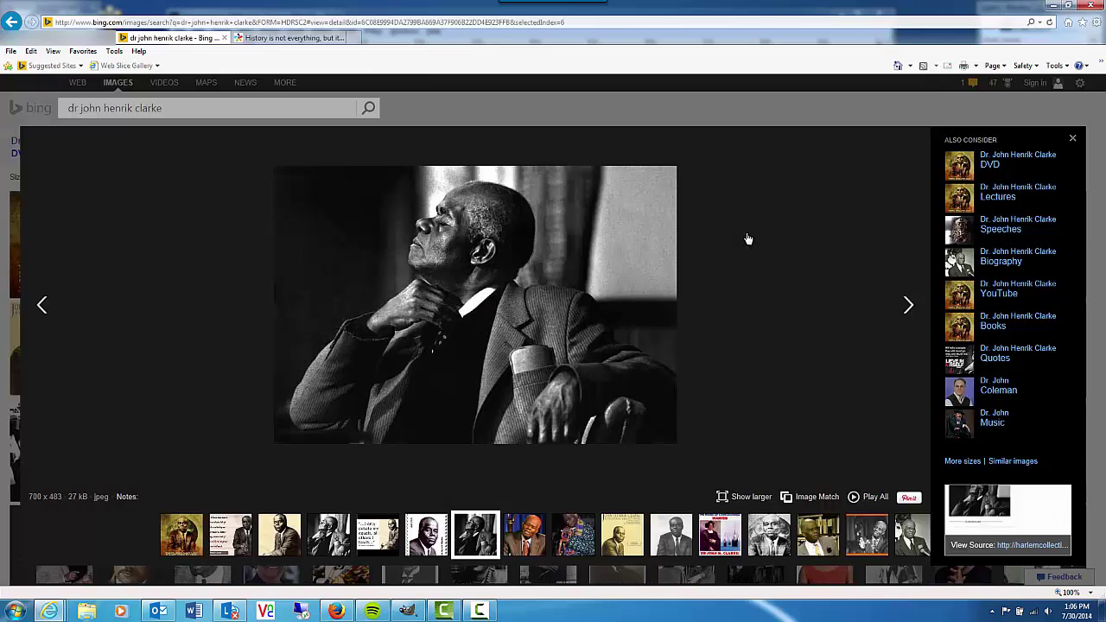
{"action": "right_click", "coordinate": [432, 260]}
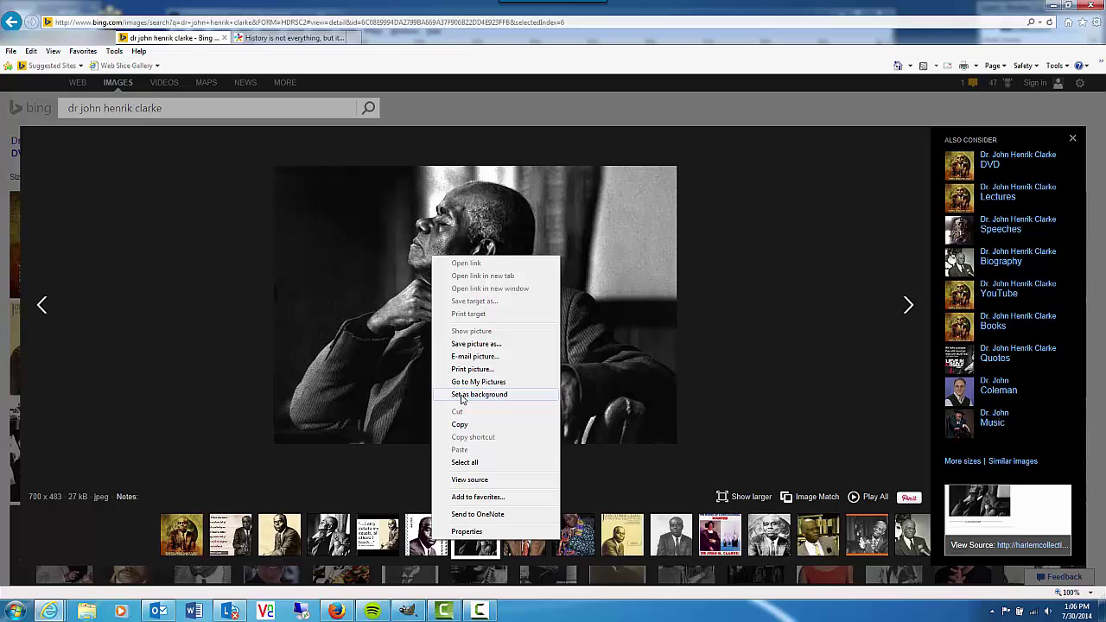
{"action": "left_click", "coordinate": [463, 425]}
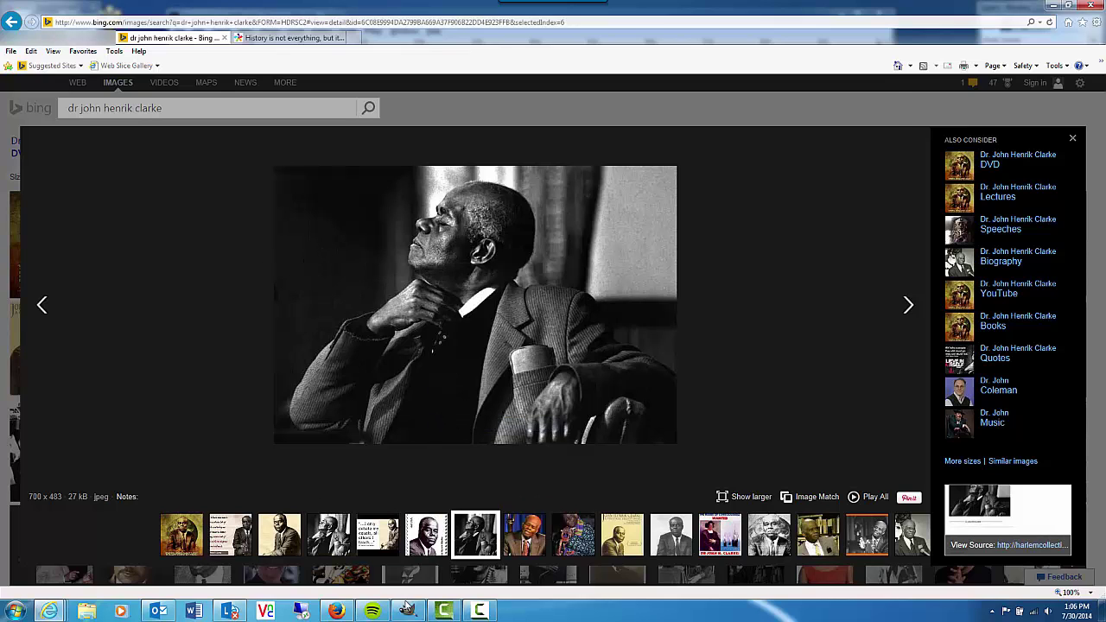
{"action": "left_click", "coordinate": [406, 610]}
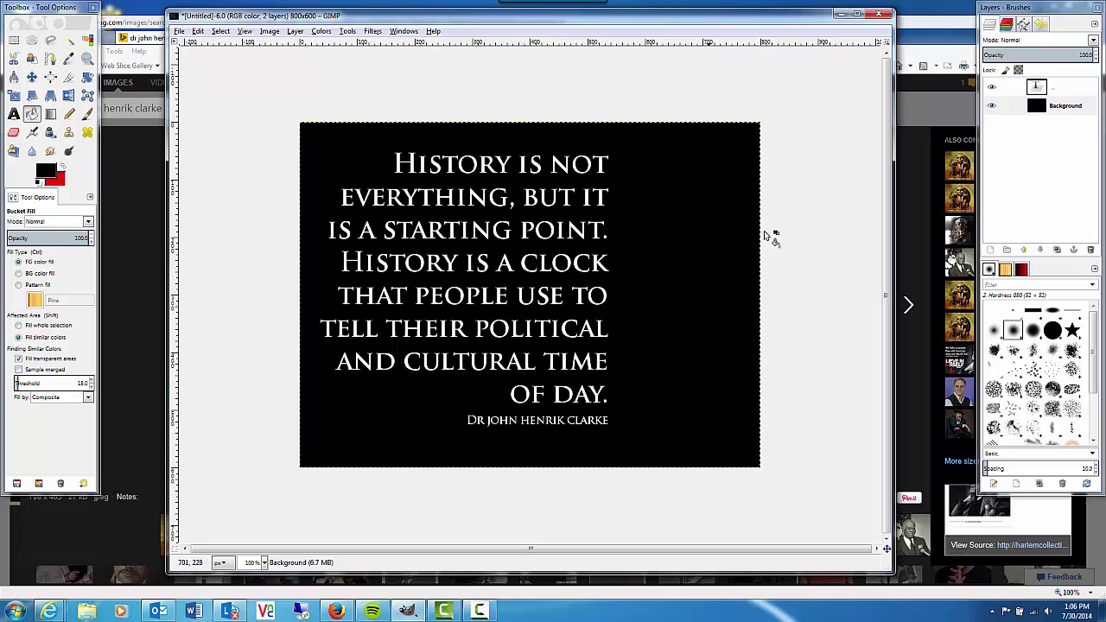
- Paste the photo into the image and move it to the right beside the quote
{"action": "left_click", "coordinate": [198, 32]}
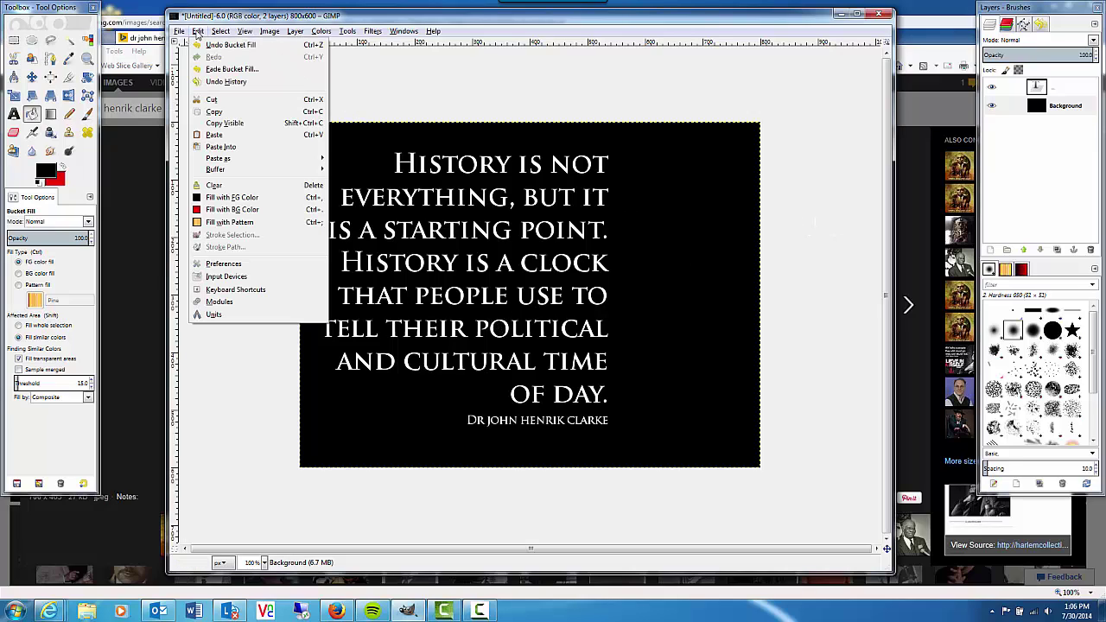
{"action": "left_click", "coordinate": [215, 136]}
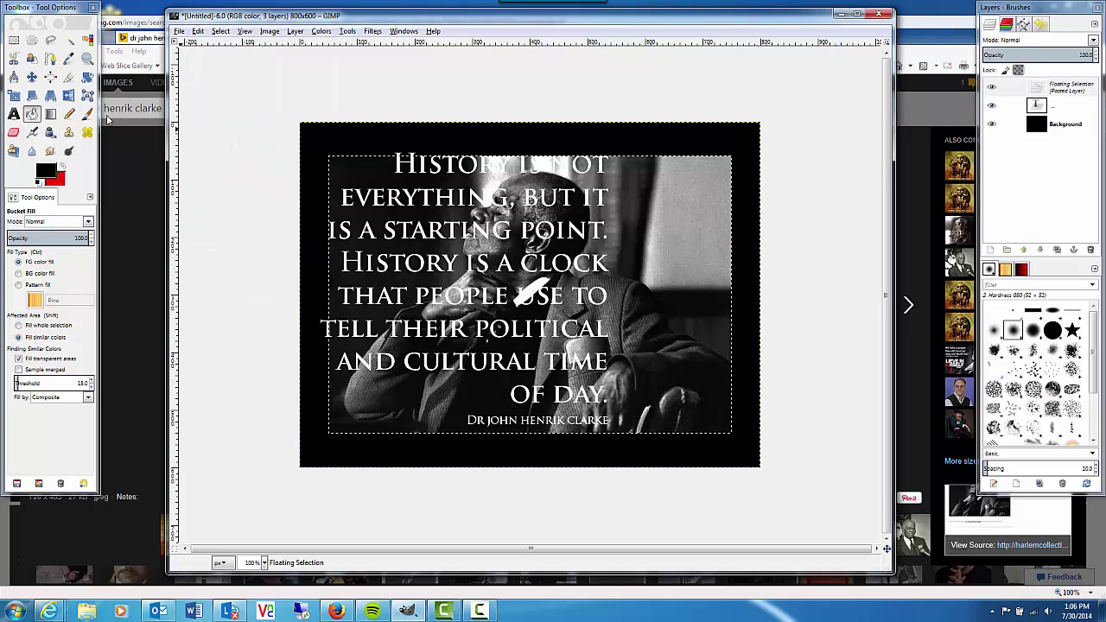
{"action": "left_click", "coordinate": [31, 77]}
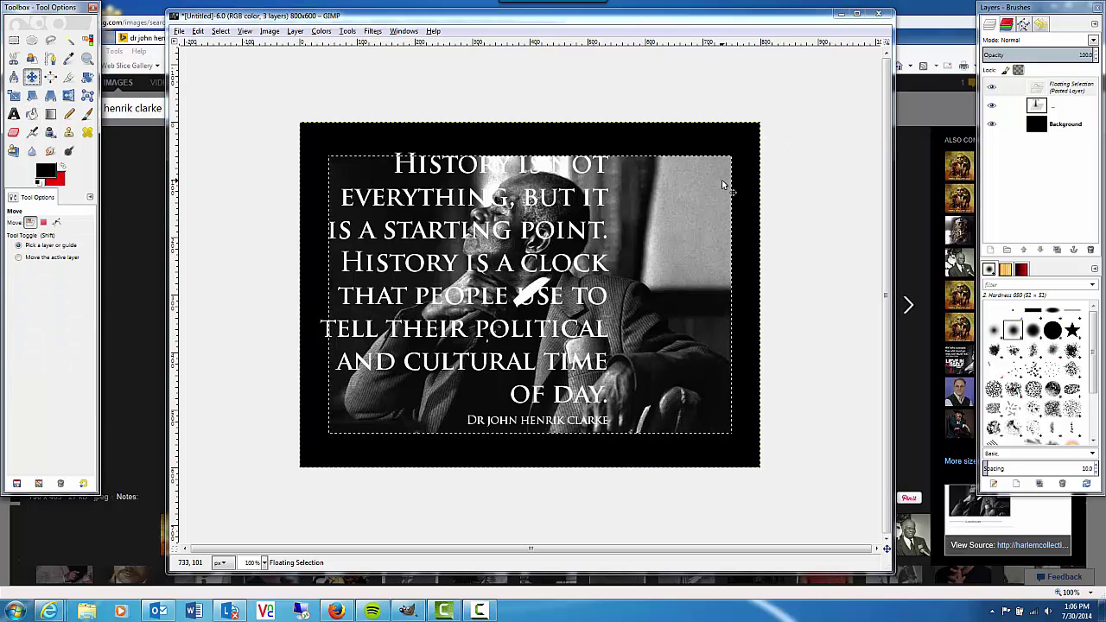
{"action": "left_click_drag", "start_coordinate": [682, 268], "coordinate": [733, 227]}
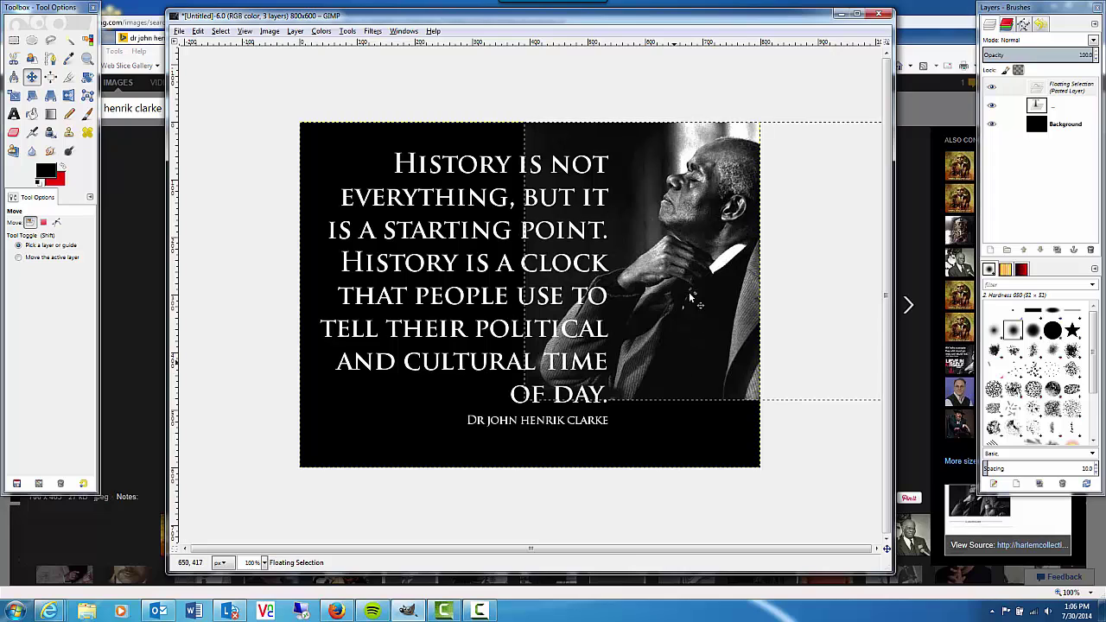
- Scale the pasted photo proportionally to about 804 × 705 px so it fills the canvas height
{"action": "left_click", "coordinate": [14, 96]}
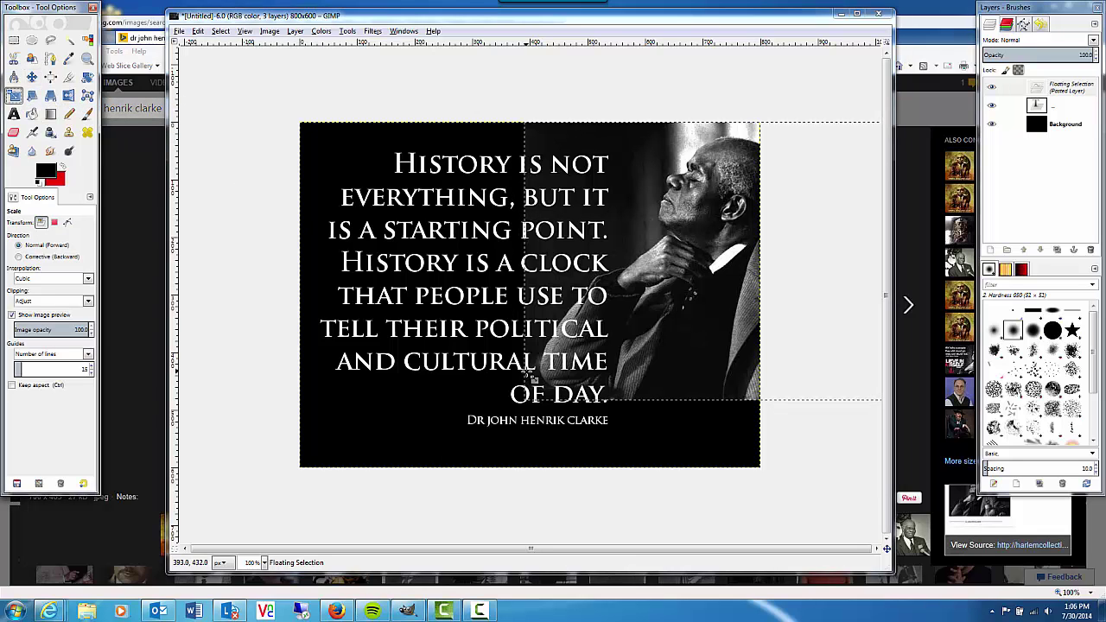
{"action": "left_click_drag", "start_coordinate": [532, 392], "coordinate": [506, 410]}
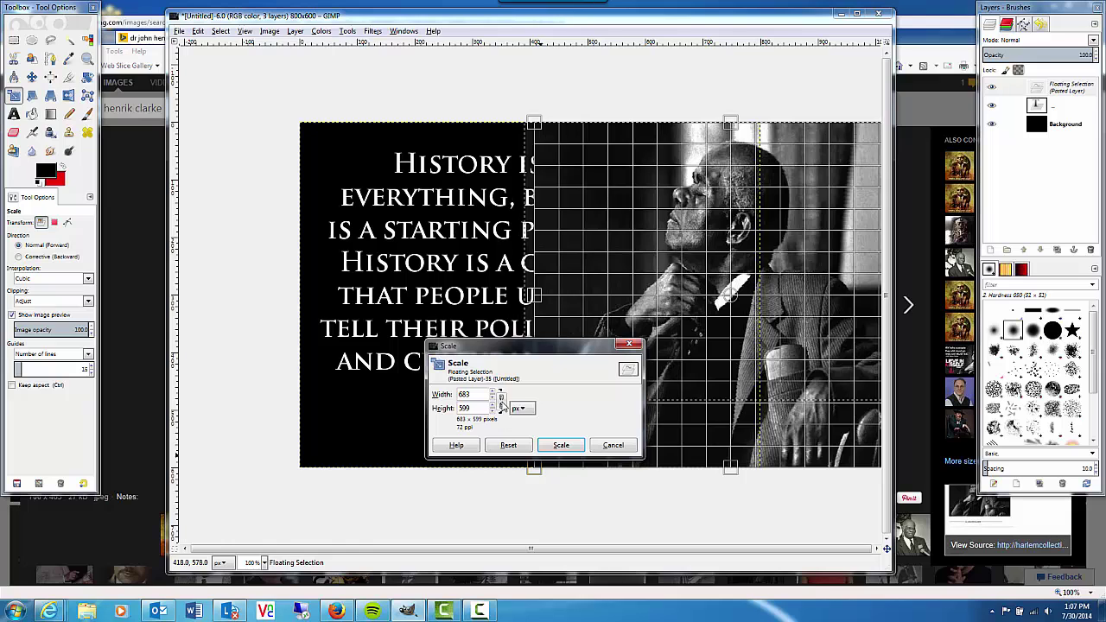
{"action": "left_click", "coordinate": [501, 399]}
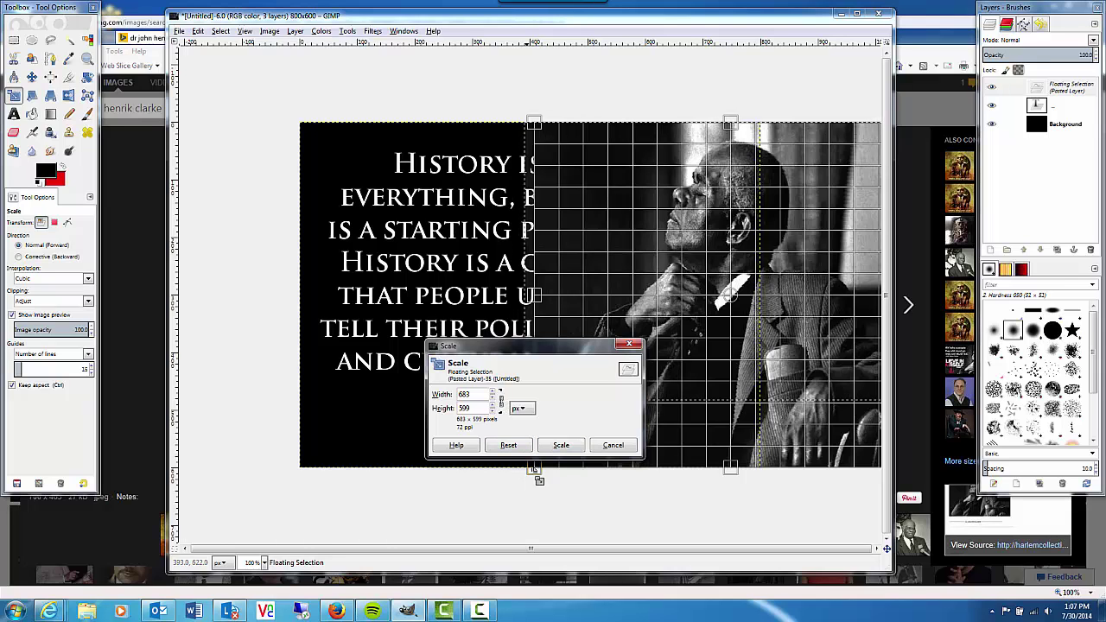
{"action": "left_click_drag", "start_coordinate": [546, 470], "coordinate": [475, 400]}
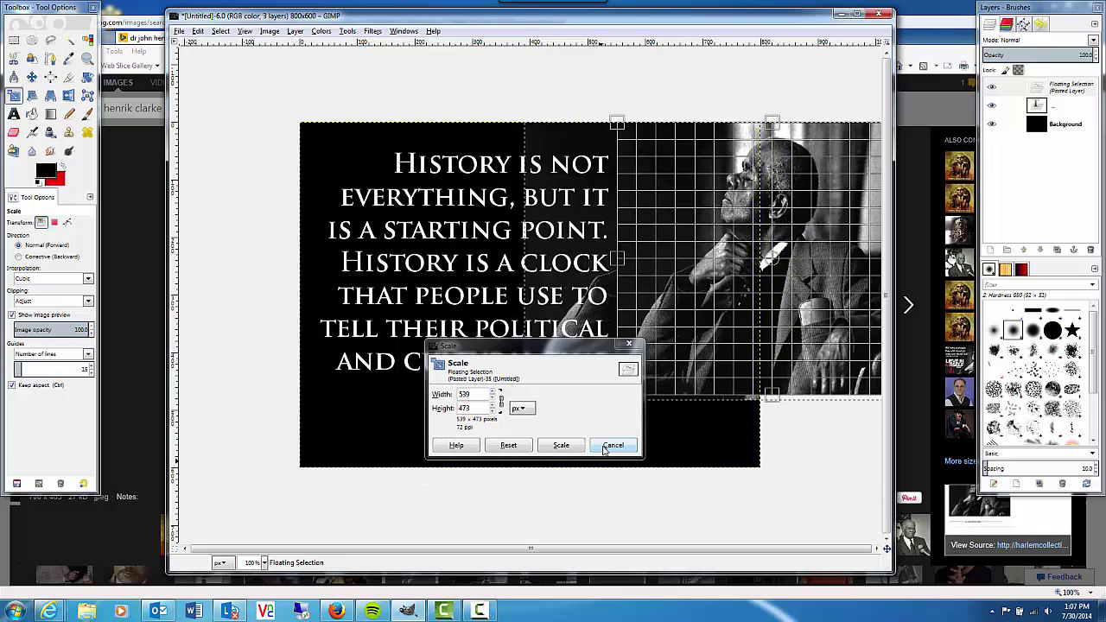
{"action": "left_click", "coordinate": [505, 450]}
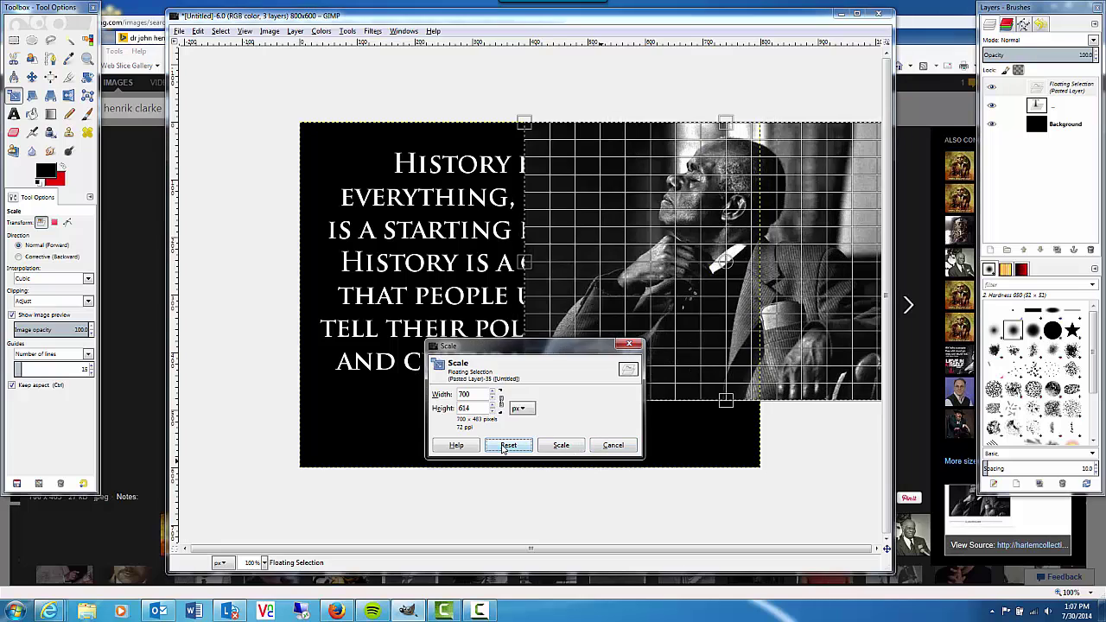
{"action": "left_click_drag", "start_coordinate": [508, 350], "coordinate": [341, 265]}
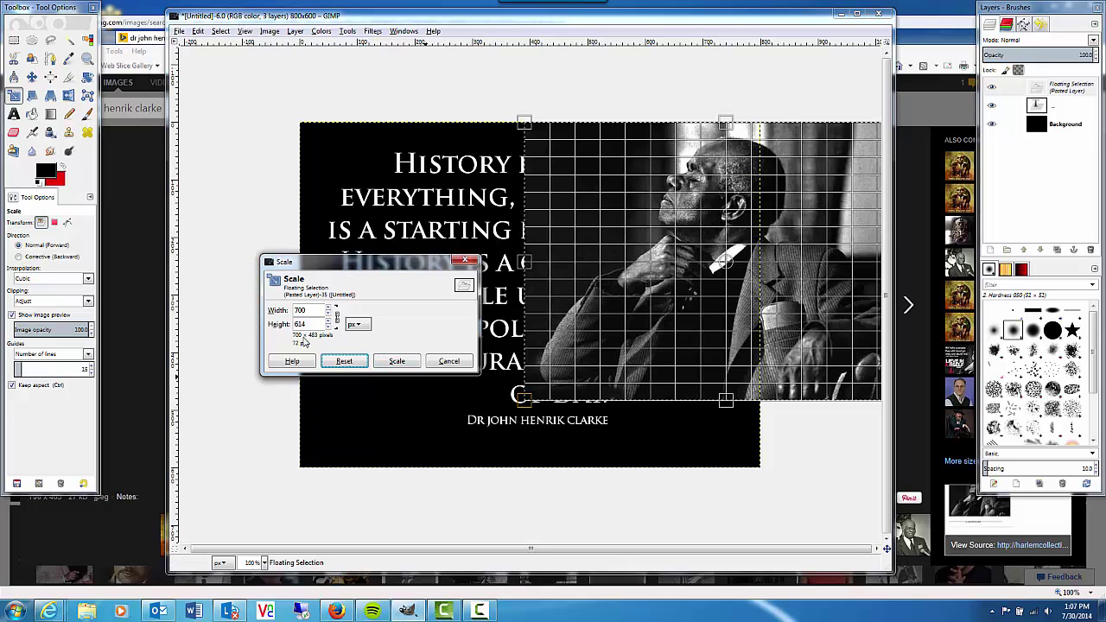
{"action": "left_click_drag", "start_coordinate": [531, 403], "coordinate": [430, 467]}
{"action": "key", "text": "Return"}
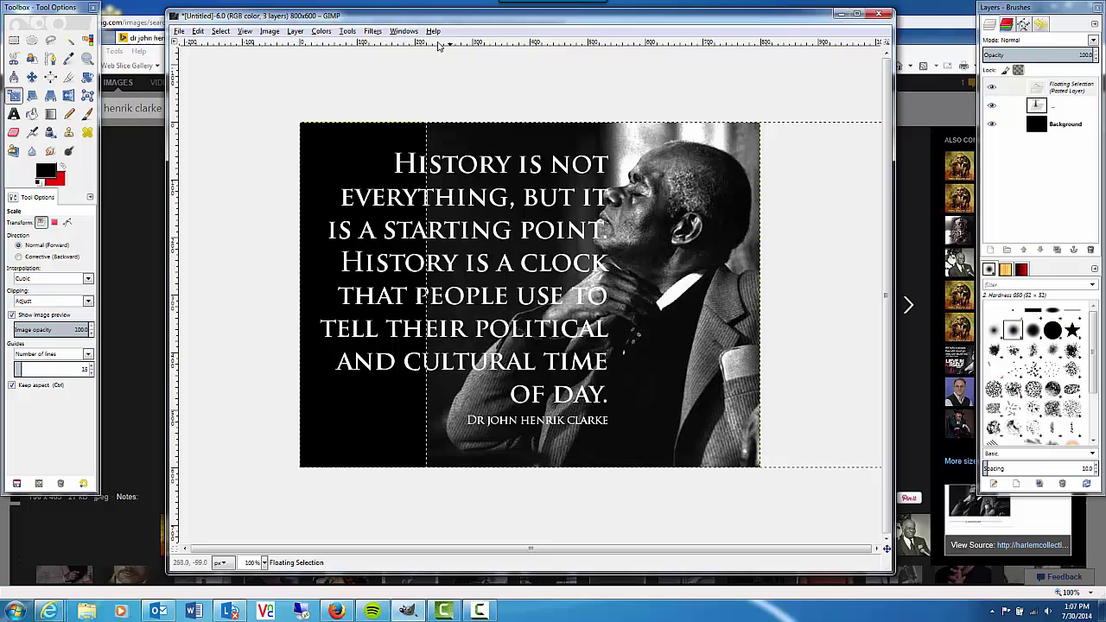
{"action": "mouse_move", "coordinate": [423, 19]}
{"action": "left_mouse_down"}
{"action": "mouse_move", "coordinate": [737, 112]}
{"action": "mouse_move", "coordinate": [750, 85]}
{"action": "mouse_move", "coordinate": [407, 34]}
{"action": "left_mouse_up"}
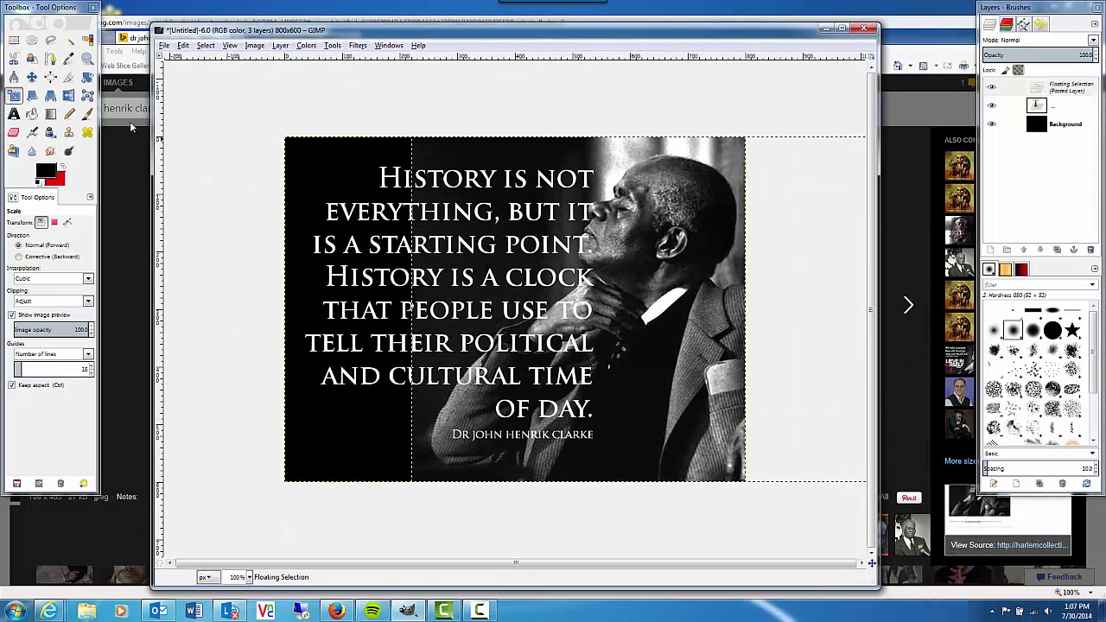
- Move the enlarged photo slightly right so Clarke sits against the canvas's right edge
{"action": "left_click", "coordinate": [32, 77]}
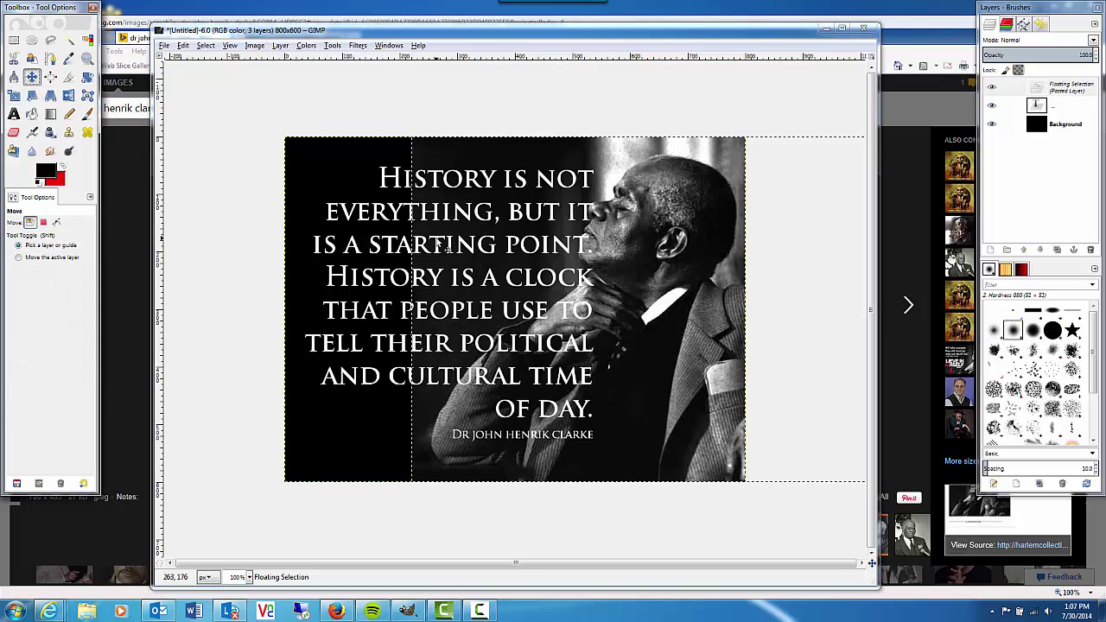
{"action": "left_click_drag", "start_coordinate": [615, 383], "coordinate": [659, 386]}
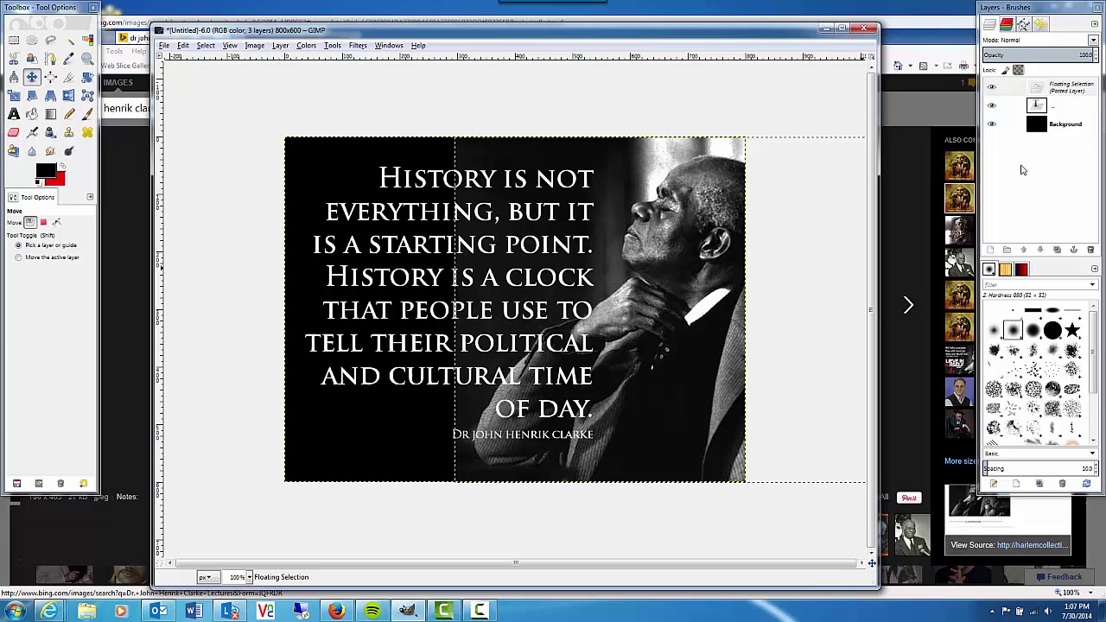
- Turn the floating photo into its own layer and raise the quote text layer above it
{"action": "left_click", "coordinate": [991, 250]}
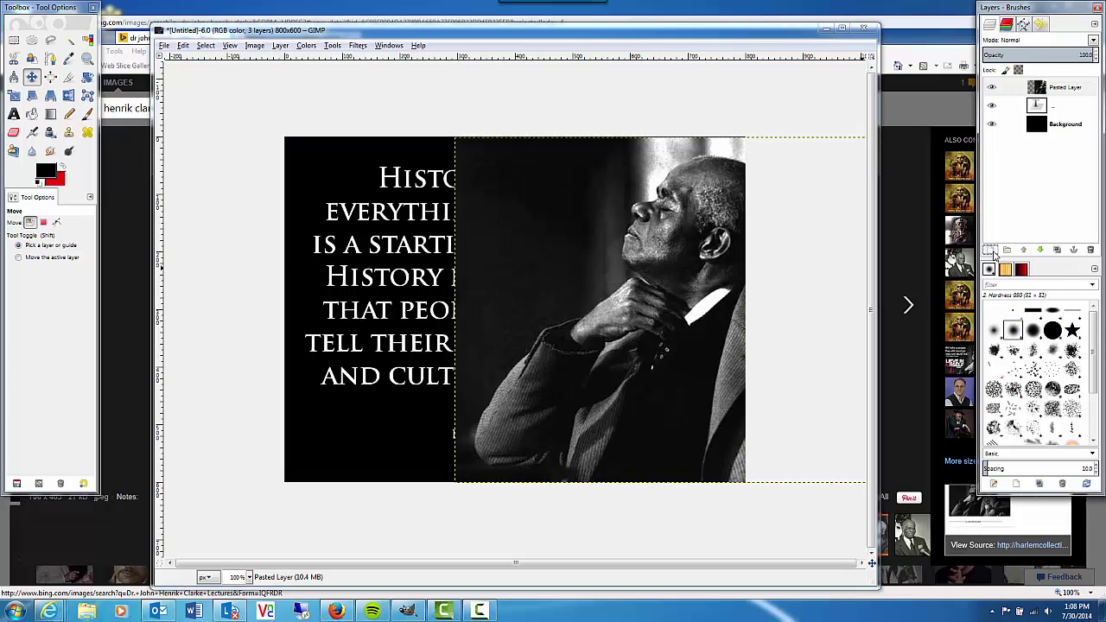
{"action": "left_click", "coordinate": [1040, 108]}
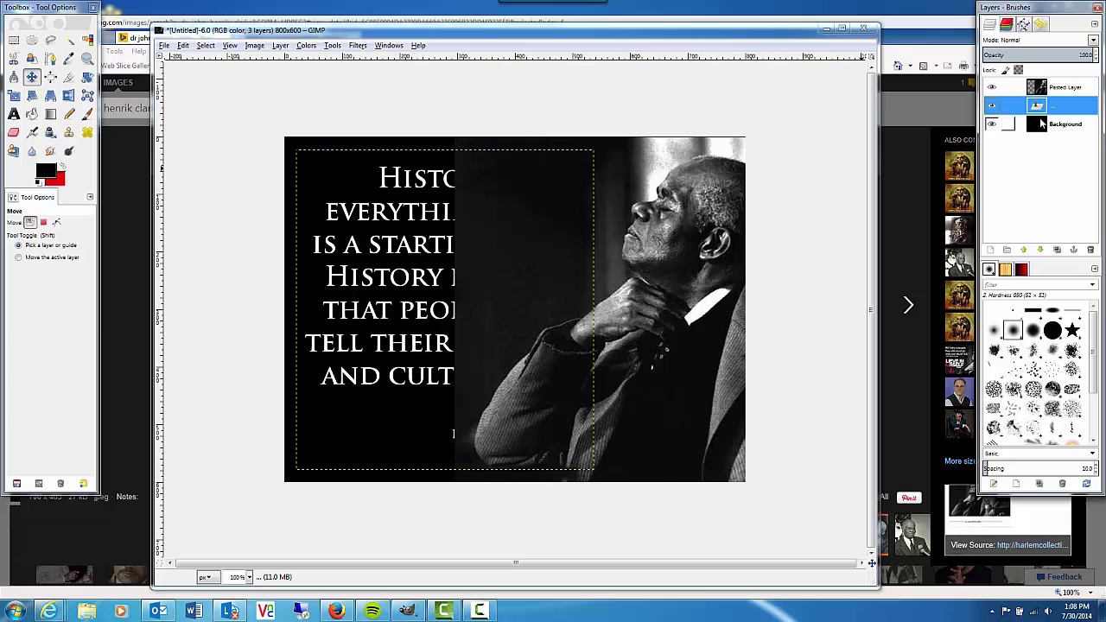
{"action": "left_click", "coordinate": [1025, 250]}
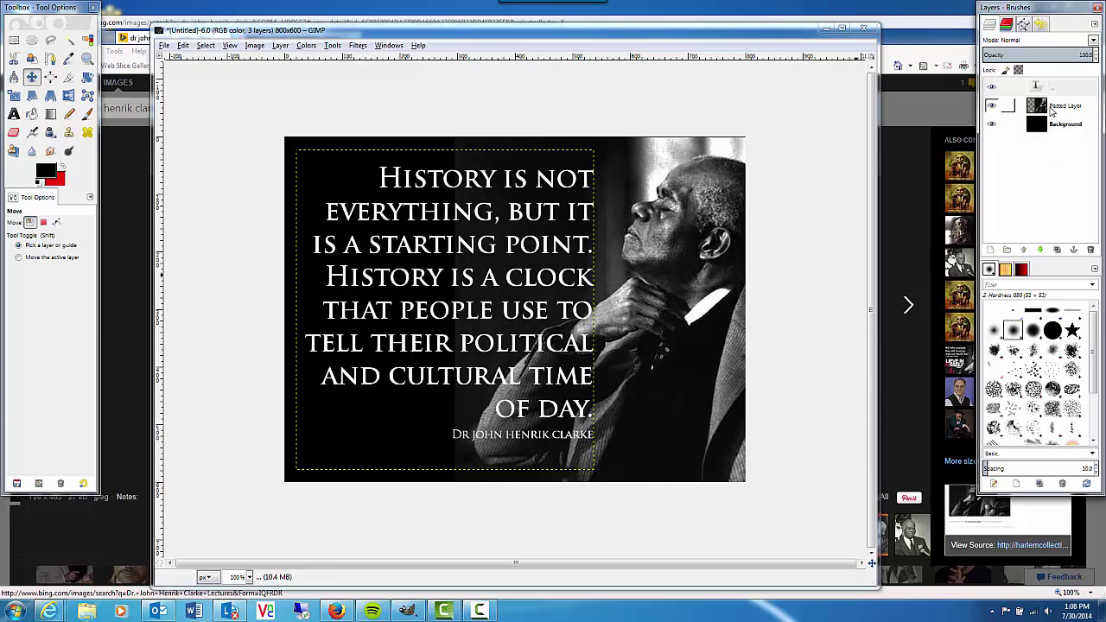
{"action": "left_click", "coordinate": [1043, 107]}
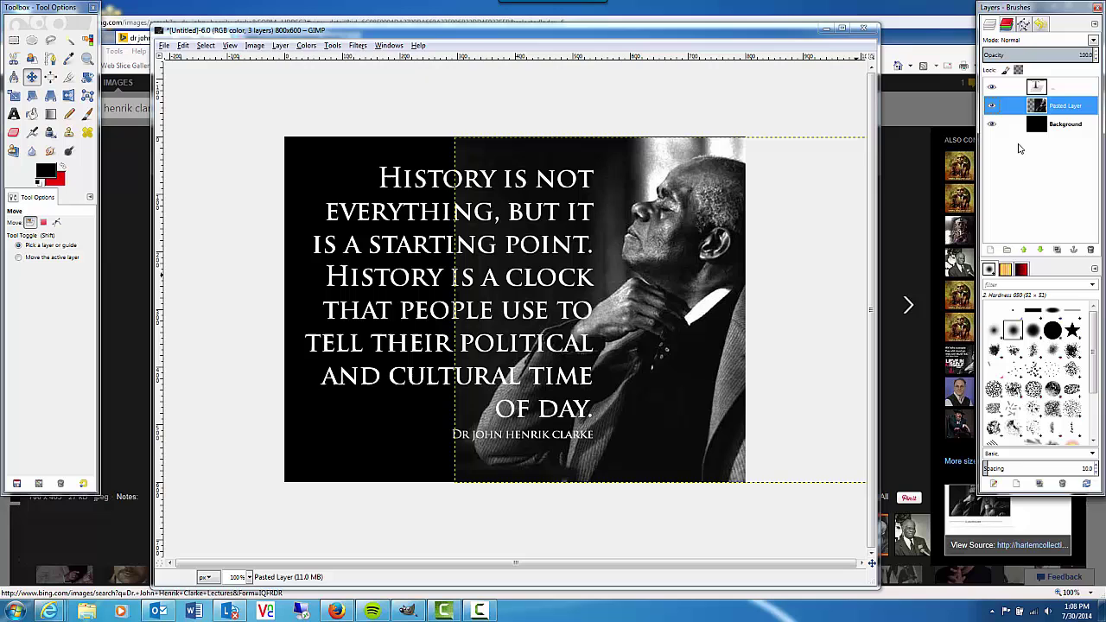
{"action": "left_click", "coordinate": [991, 250]}
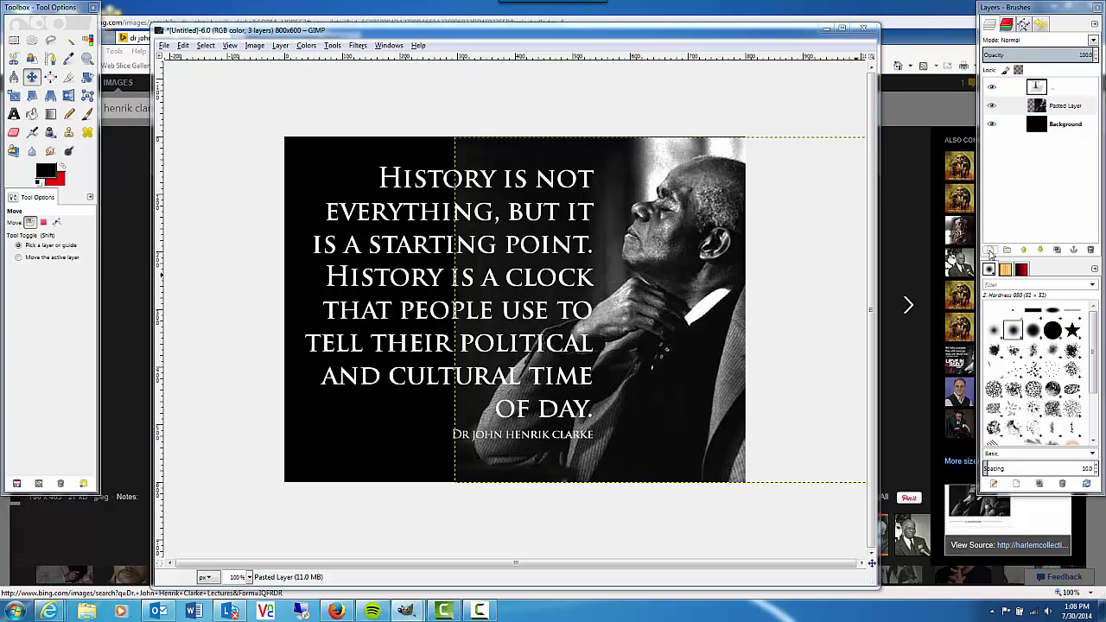
- Add a transparent layer and drag an FG to Transparent gradient to fade the photo's left edge into black
{"action": "left_click", "coordinate": [145, 240]}
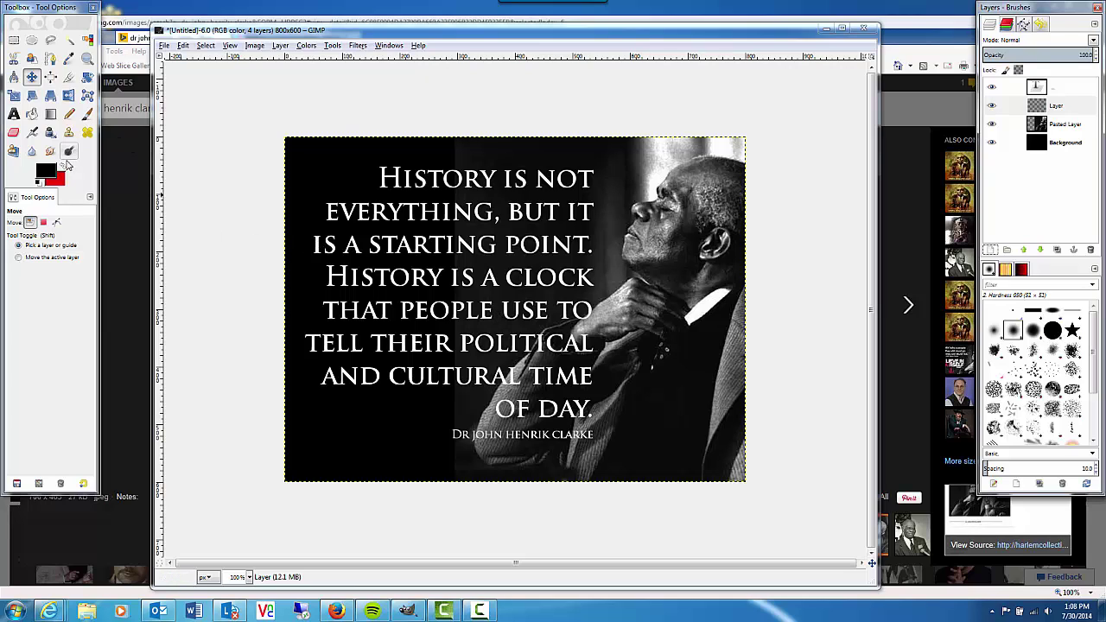
{"action": "left_click", "coordinate": [49, 114]}
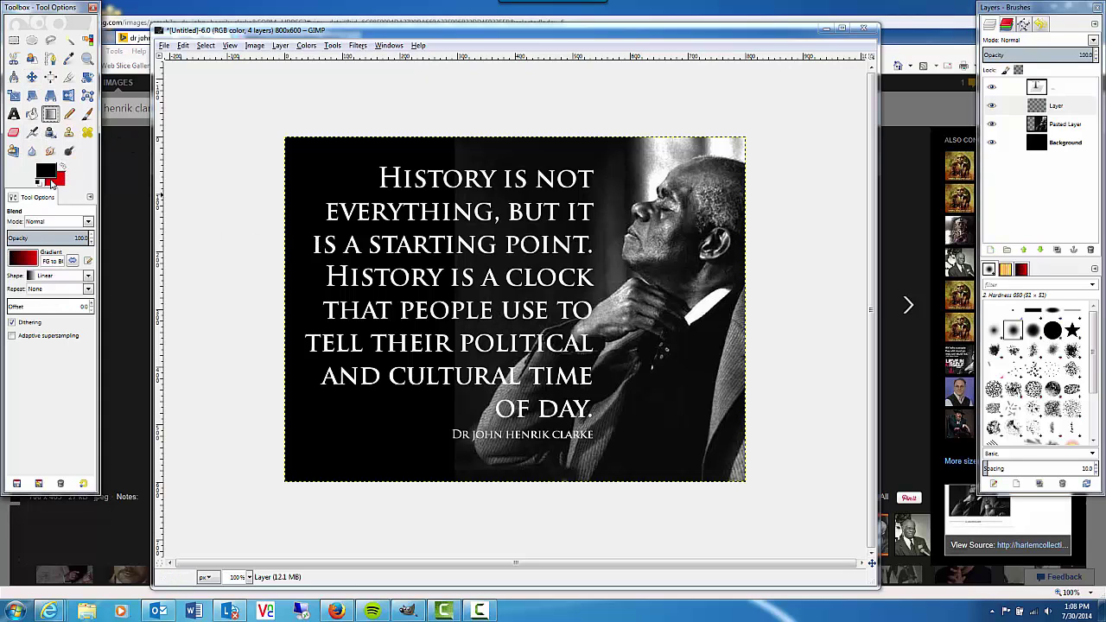
{"action": "left_click", "coordinate": [21, 258]}
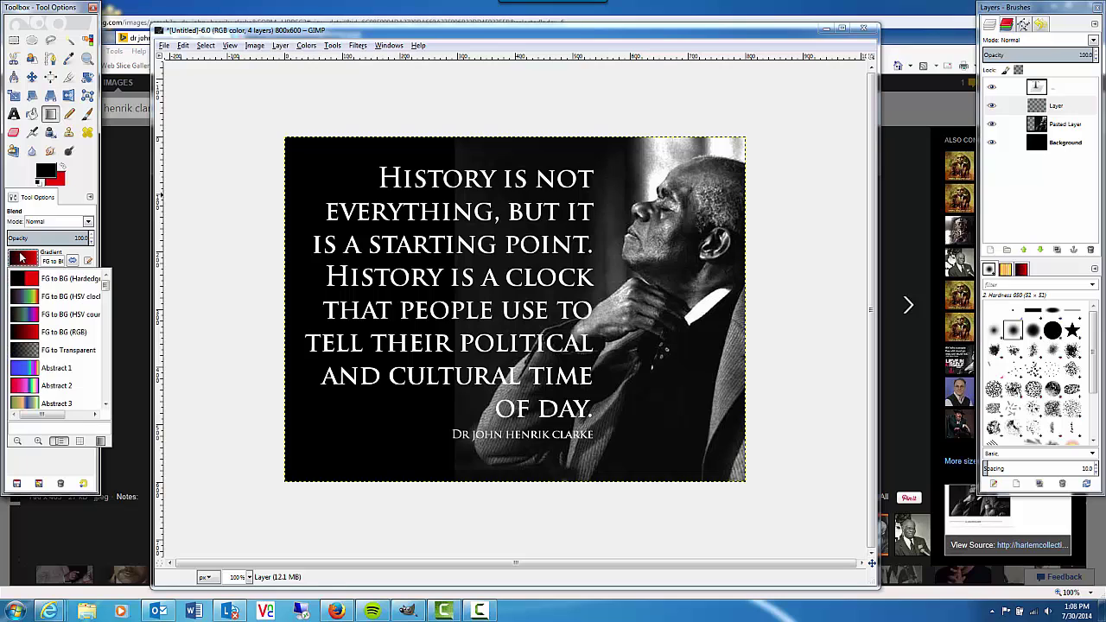
{"action": "left_click", "coordinate": [57, 351]}
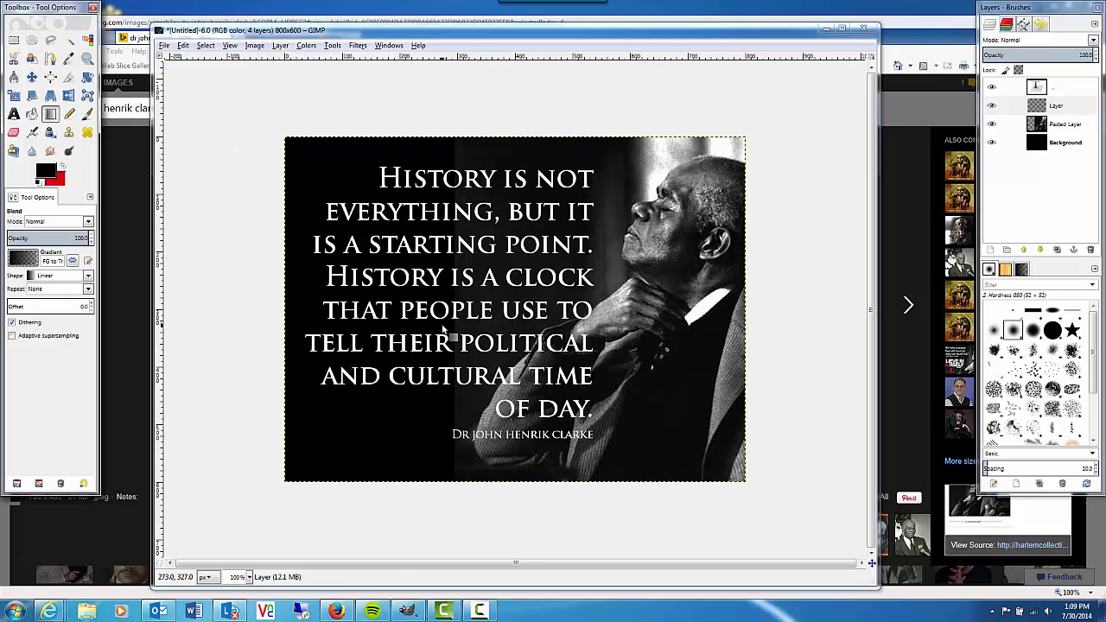
{"action": "left_click_drag", "start_coordinate": [447, 333], "coordinate": [614, 324]}
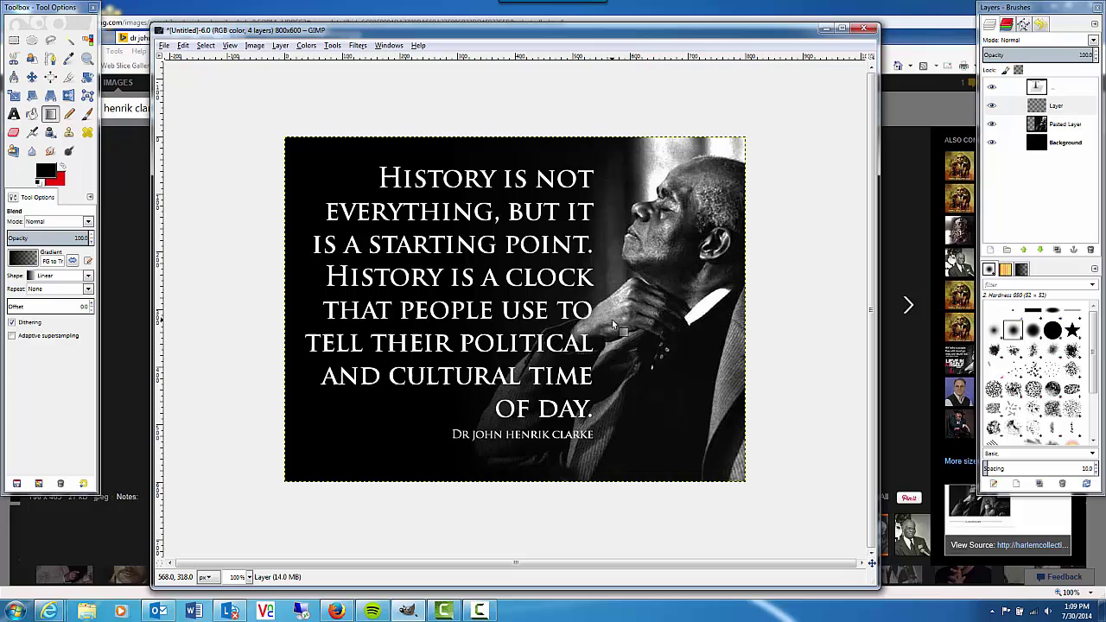